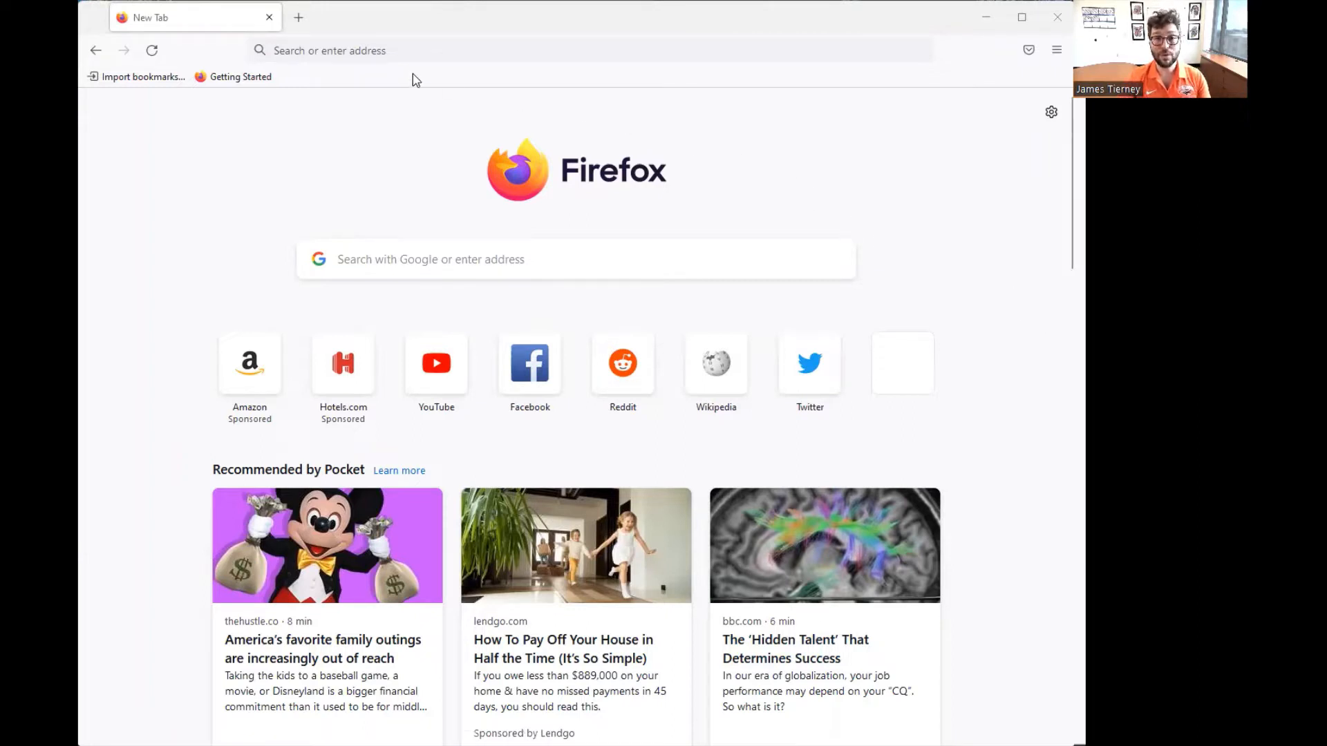
# Step: Load templewallet.com from the Firefox address bar
pyautogui.click(364, 51)
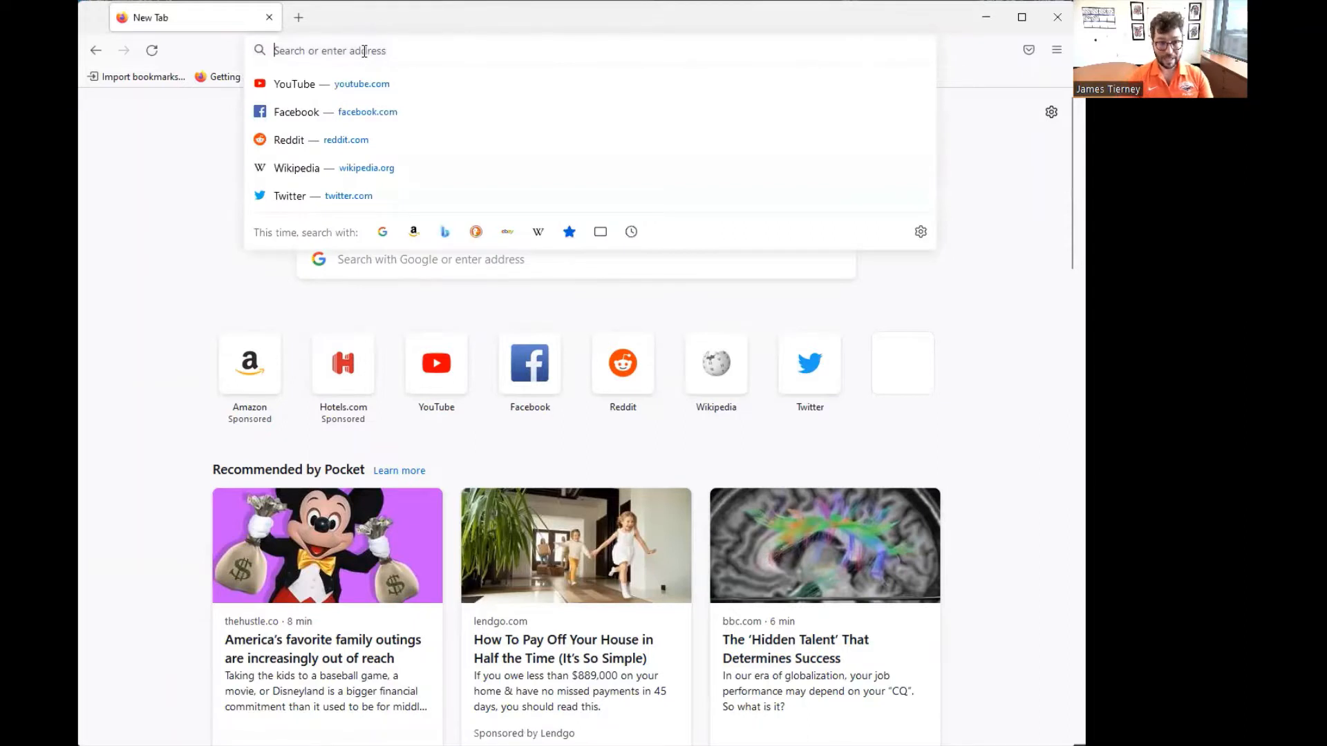
pyautogui.write('templewalle')
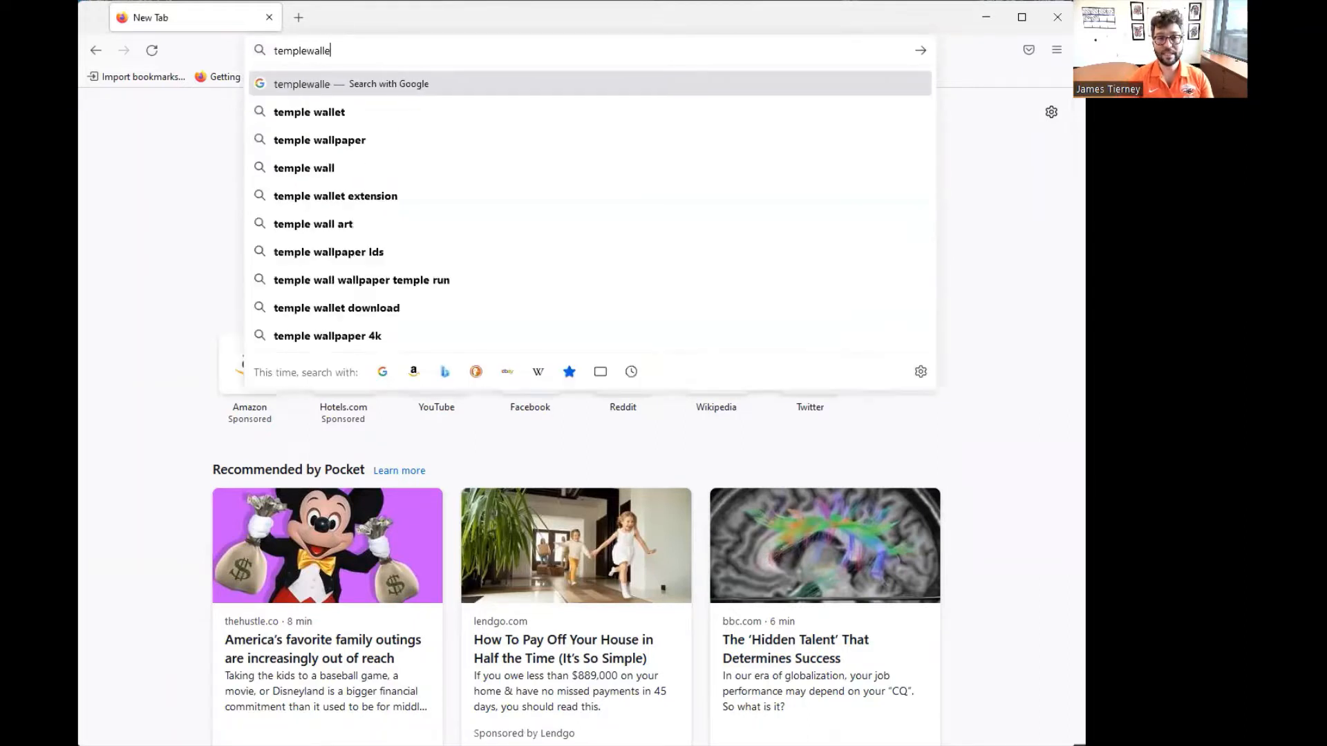
pyautogui.write('t.com')
pyautogui.press('Return')
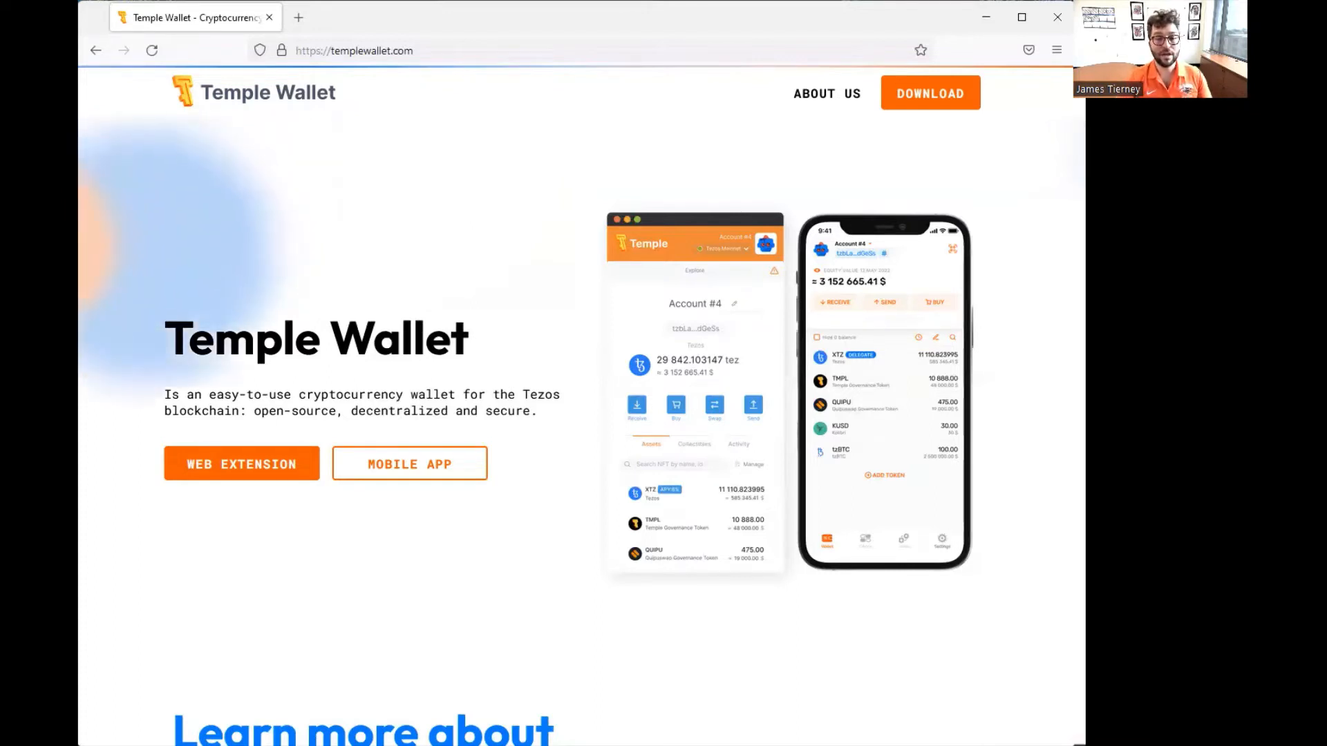
# Step: Go through the Web Extension page to the Mozilla Firefox add-on listing for Temple - Tezos Wallet
pyautogui.click(265, 467)
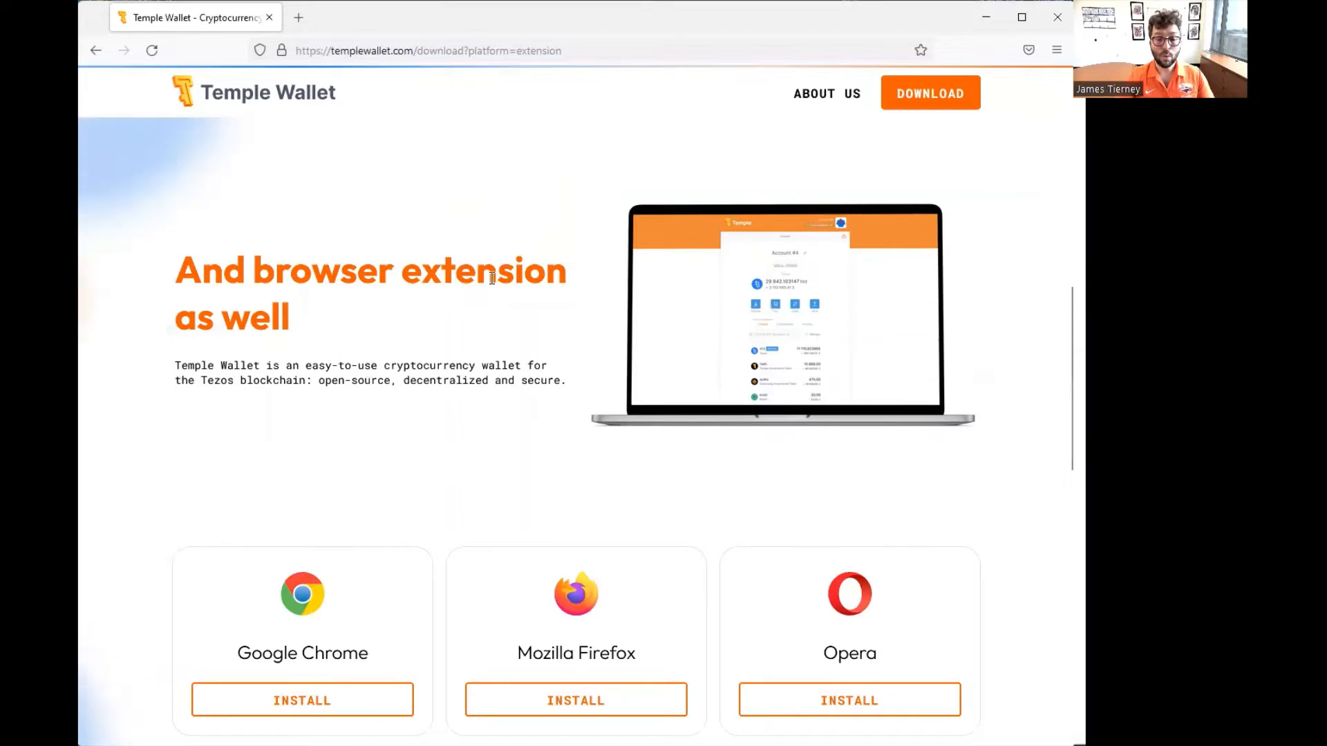
pyautogui.scroll(-3, 492, 278)
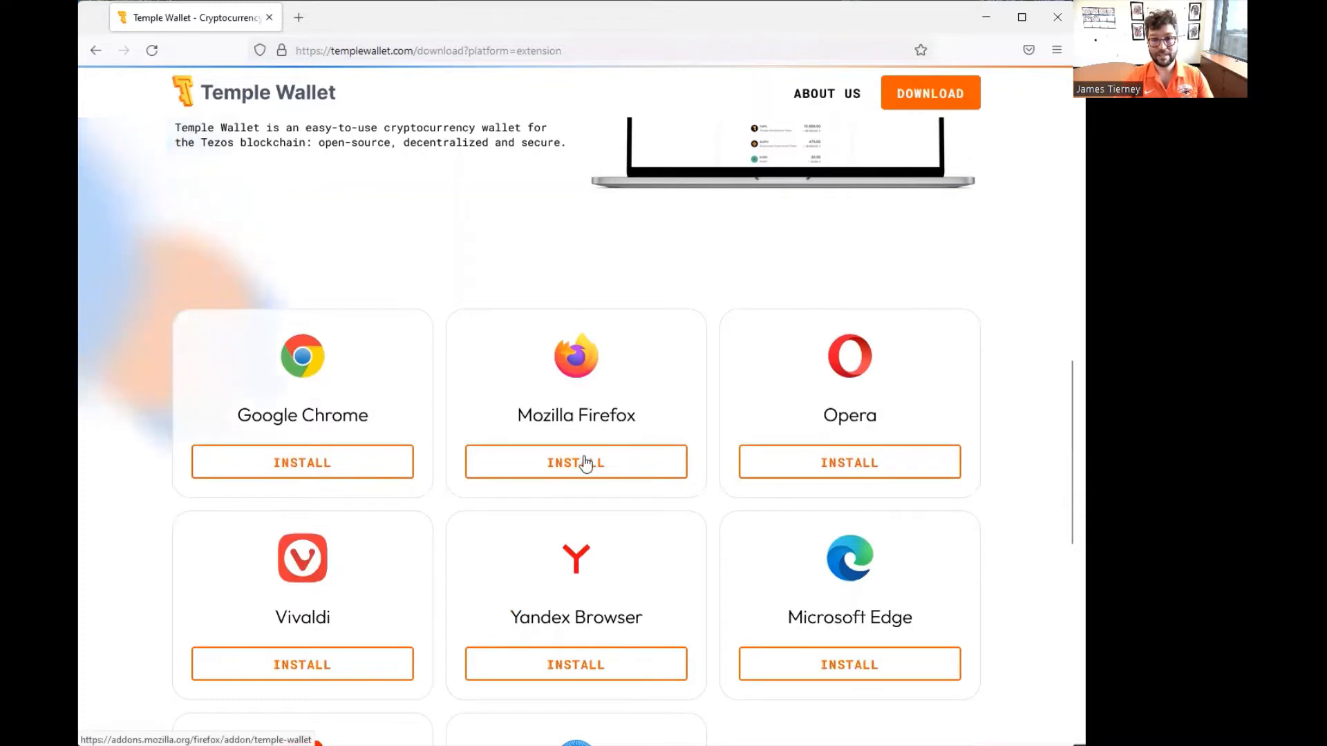
pyautogui.scroll(-2, 586, 463)
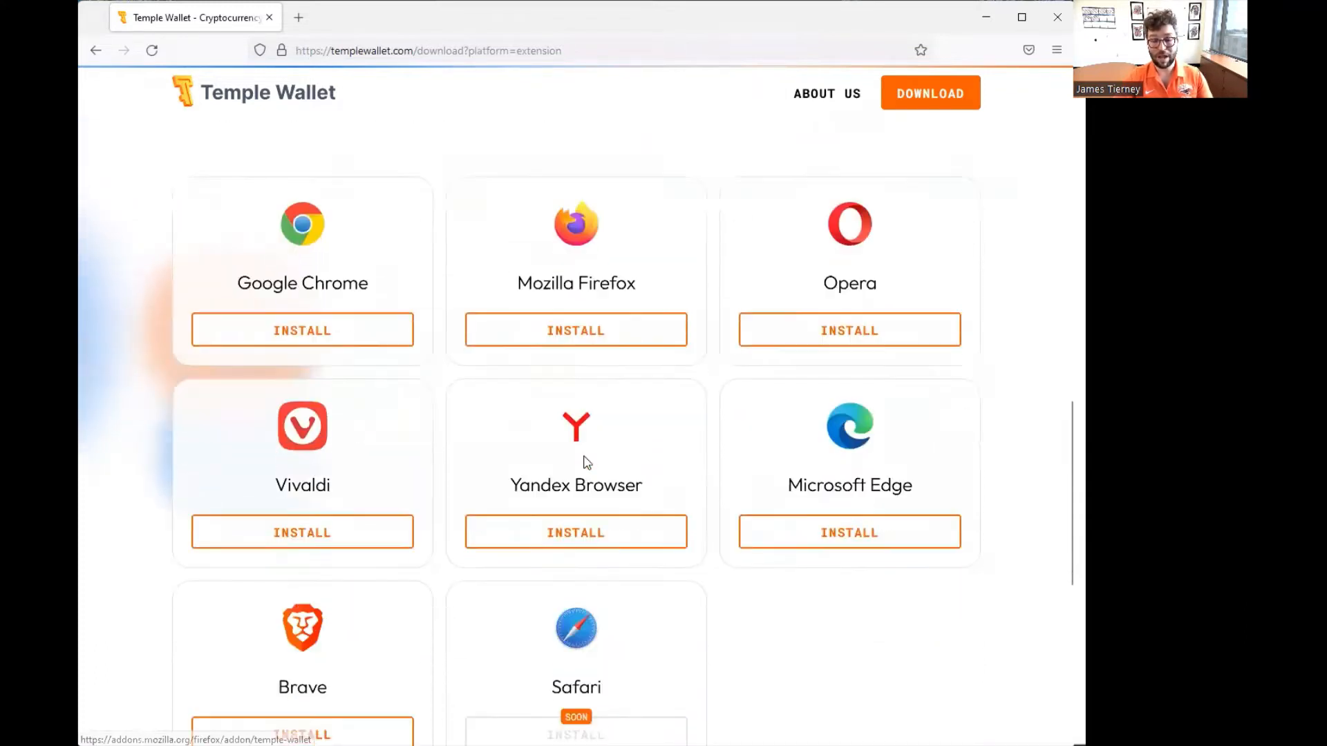
pyautogui.scroll(-2, 586, 462)
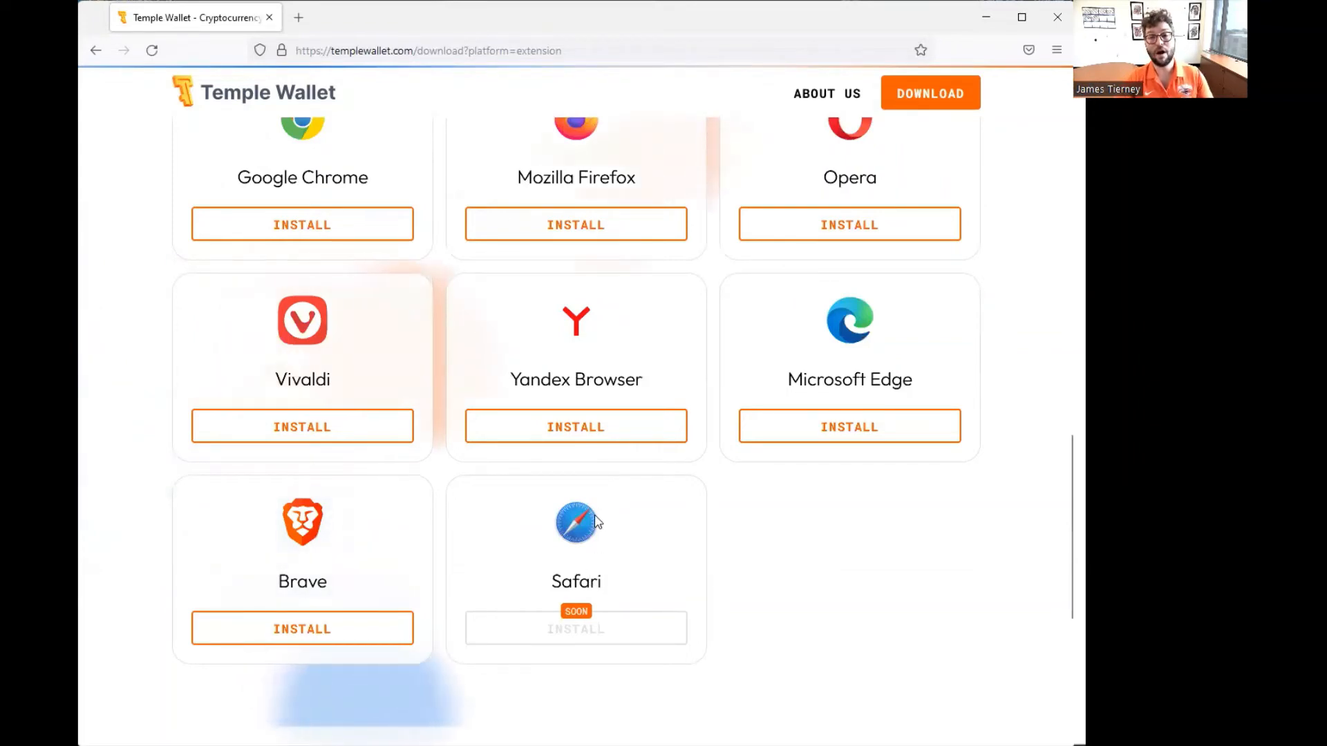
pyautogui.scroll(3, 598, 522)
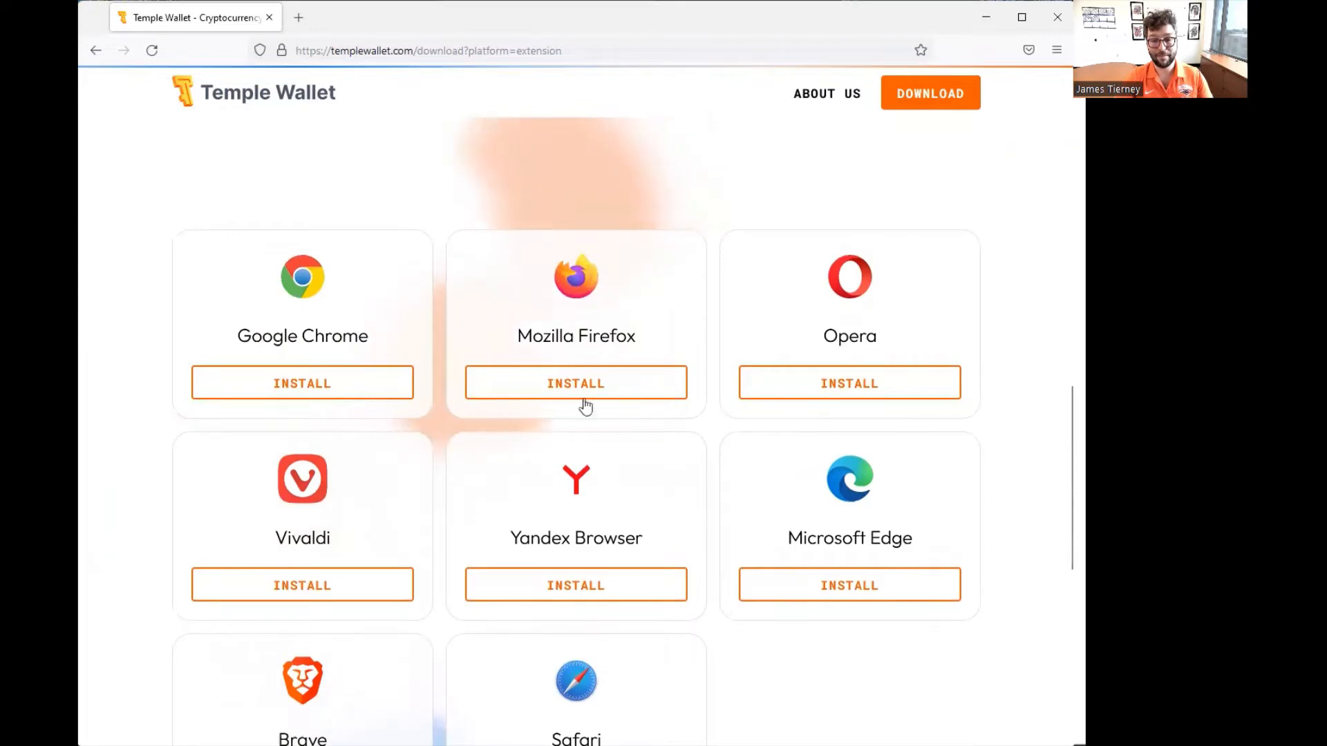
pyautogui.click(578, 385)
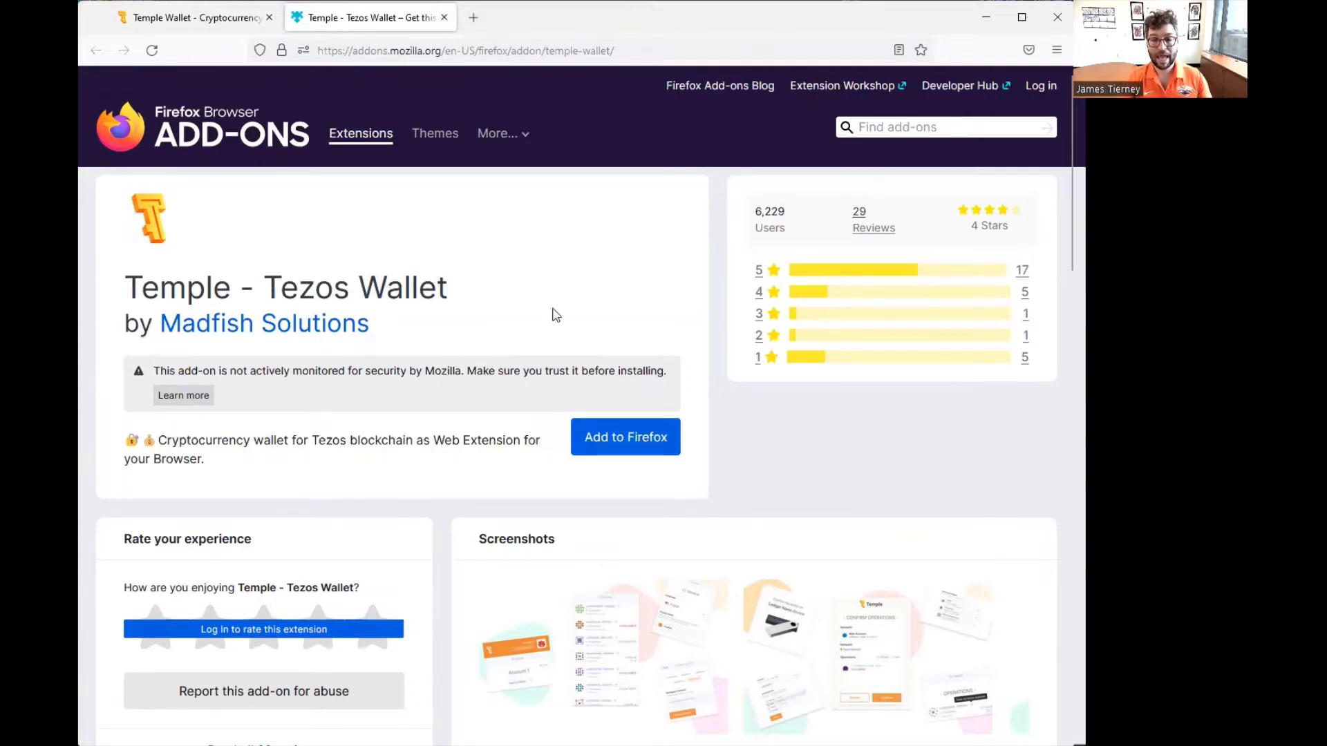
# Step: Add Temple - Tezos Wallet to Firefox and approve its requested permissions
pyautogui.click(620, 435)
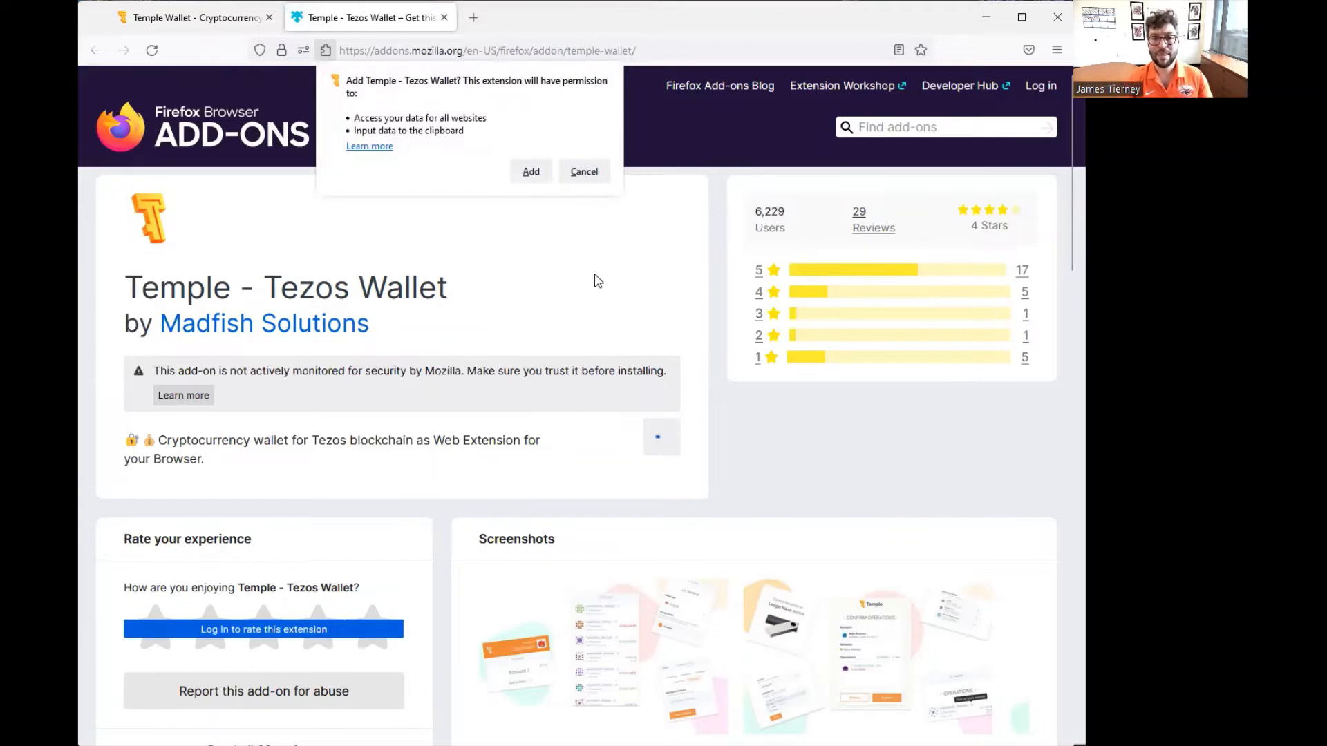
pyautogui.click(531, 171)
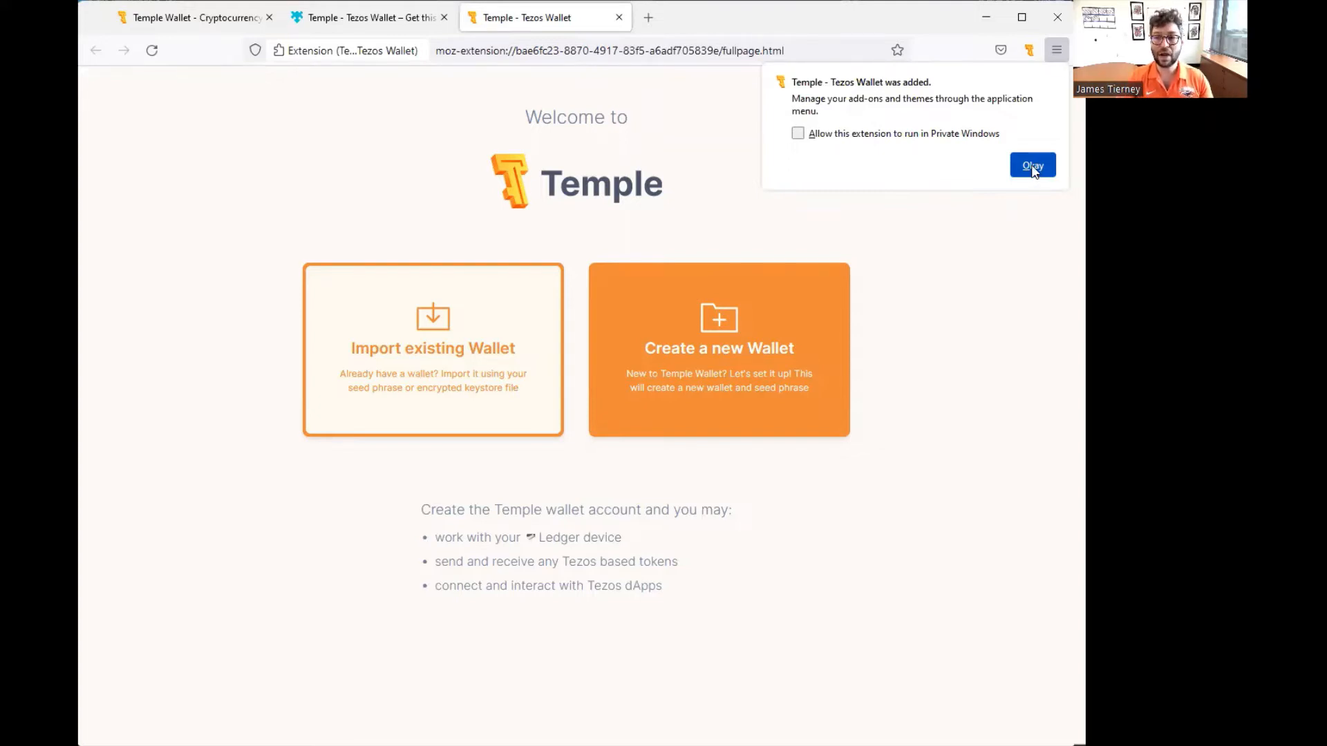
# Step: Dismiss the extension-added notice and choose Create a new Wallet
pyautogui.click(1032, 167)
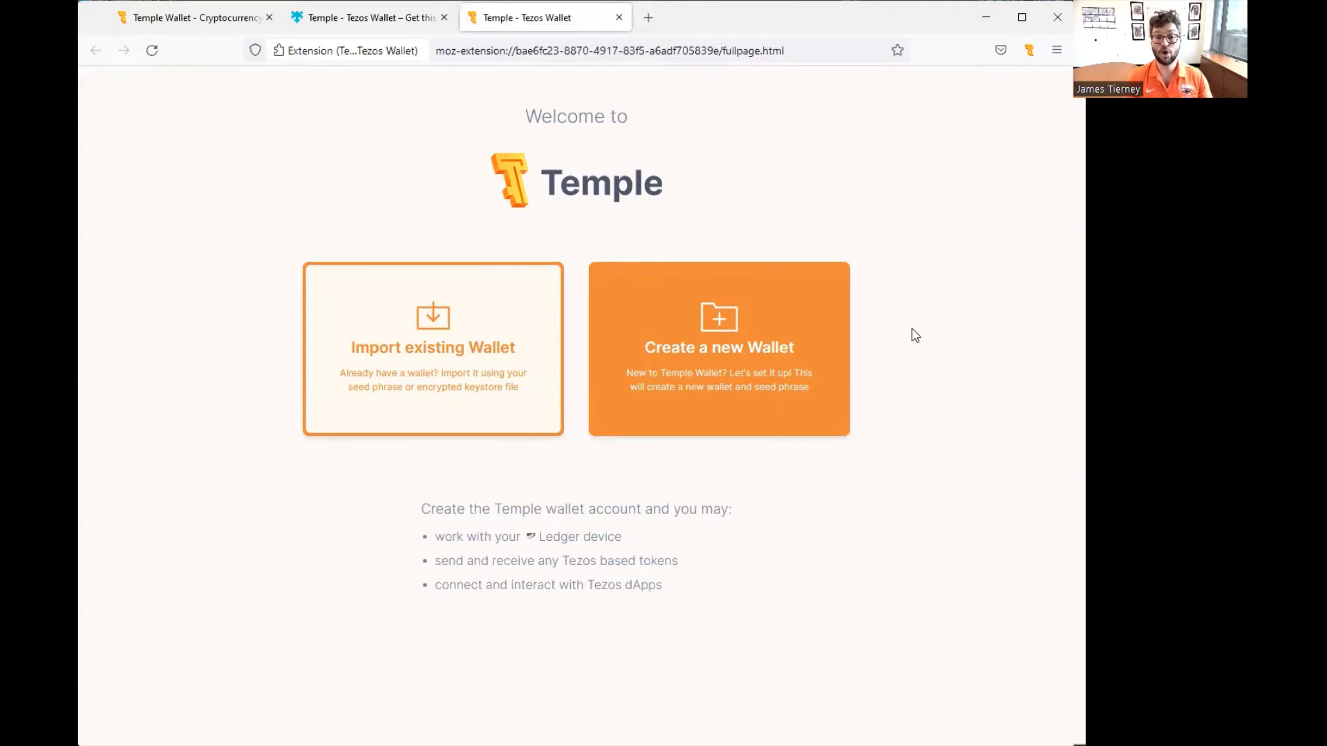
pyautogui.click(739, 344)
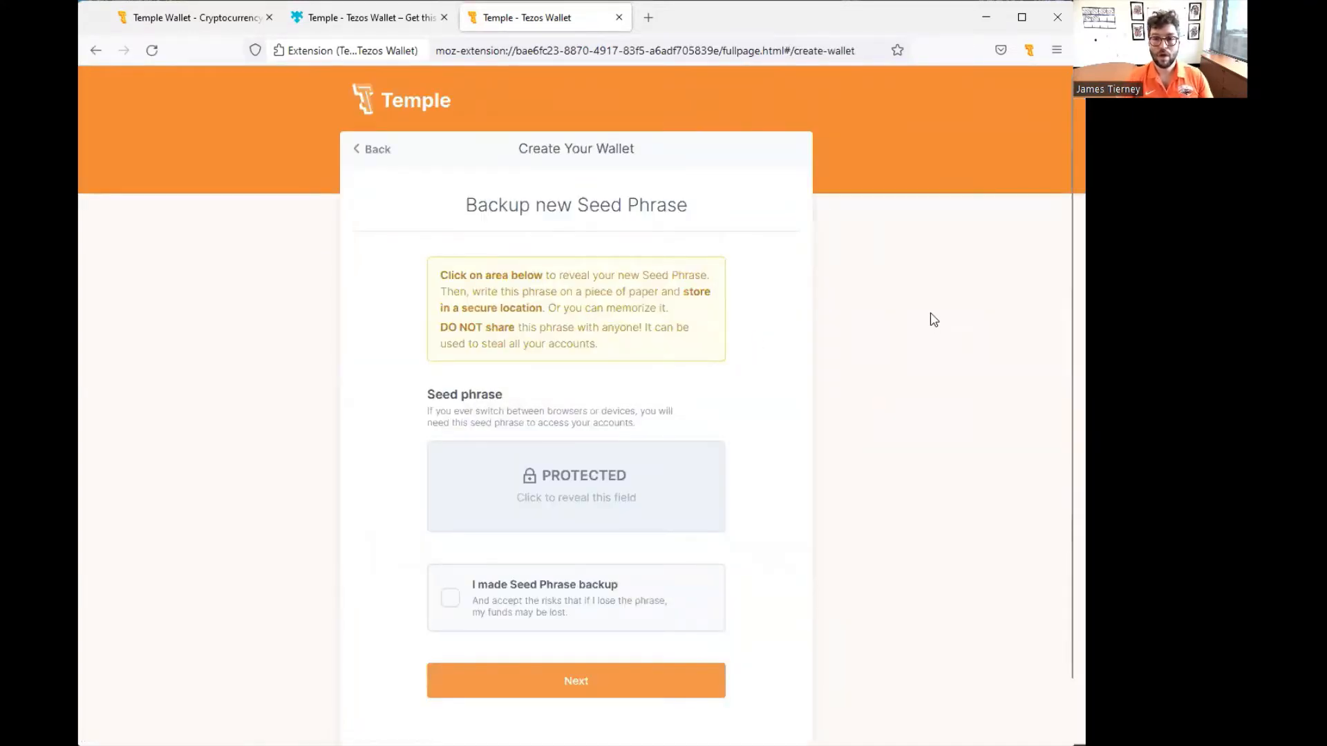
pyautogui.scroll(-2, 934, 321)
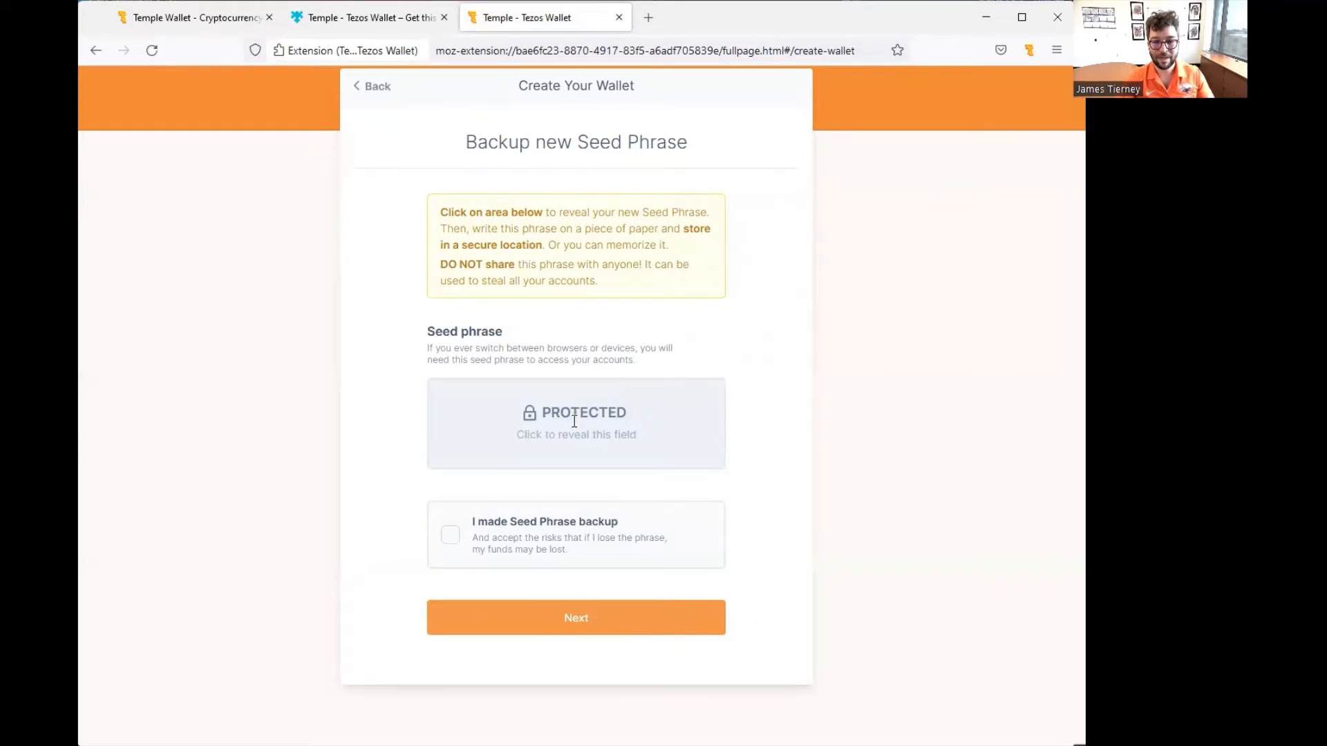
# Step: Reveal the protected seed phrase, tick 'I made Seed Phrase backup' and continue
pyautogui.click(575, 421)
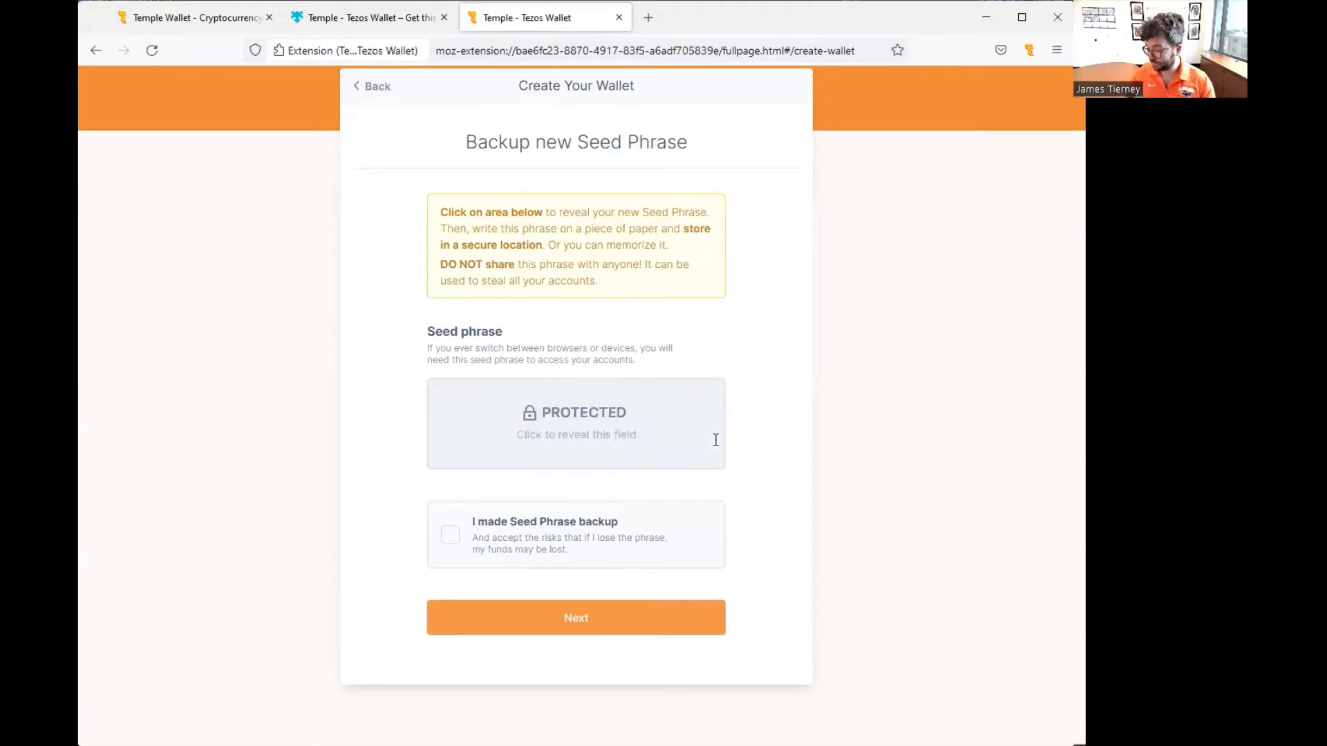
pyautogui.click(450, 542)
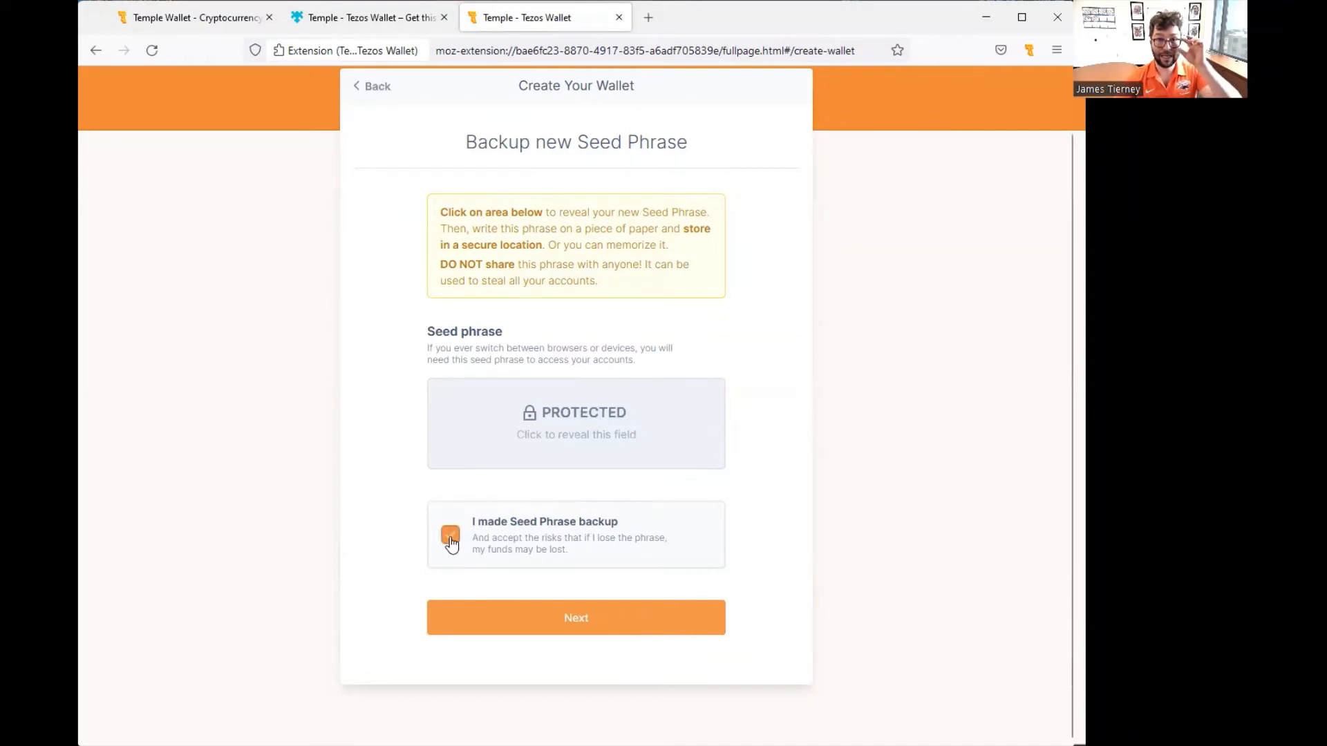
pyautogui.click(567, 617)
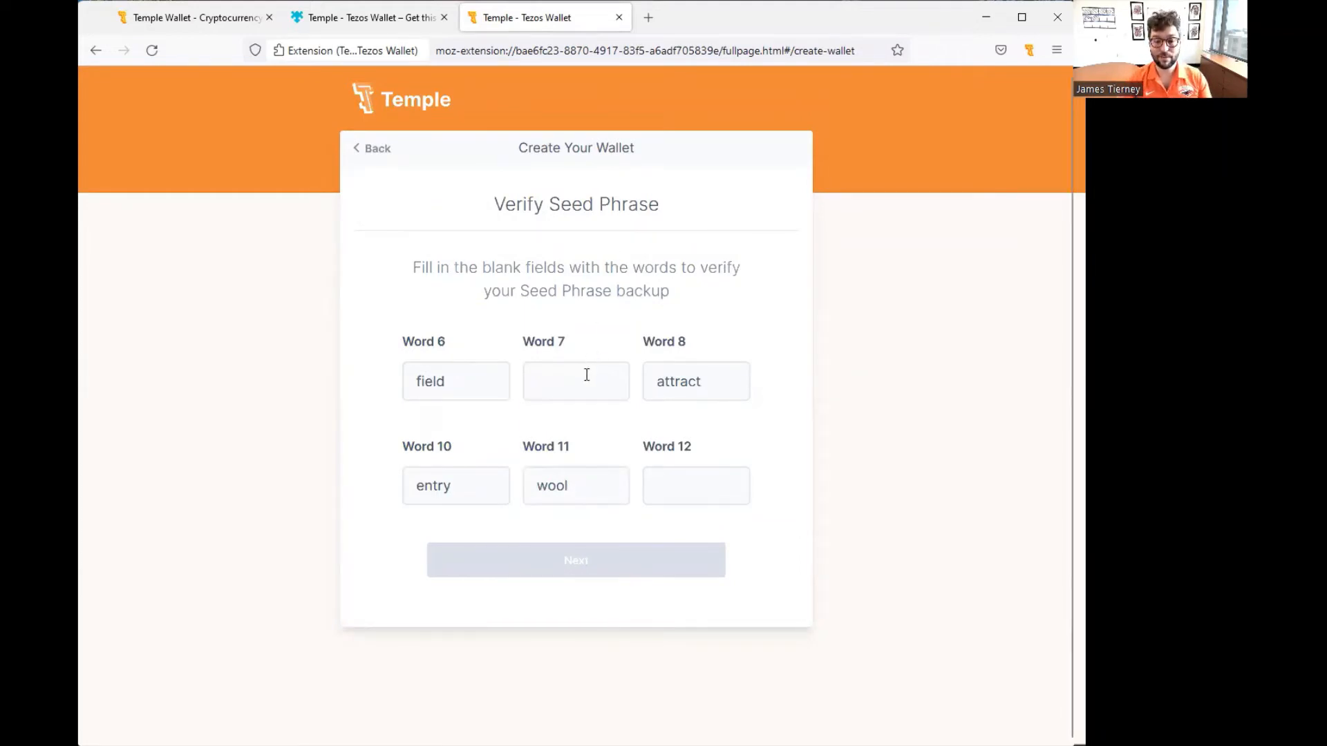
# Step: Enter the matching seed words for Word 7 and Word 12 and submit them
pyautogui.click(563, 381)
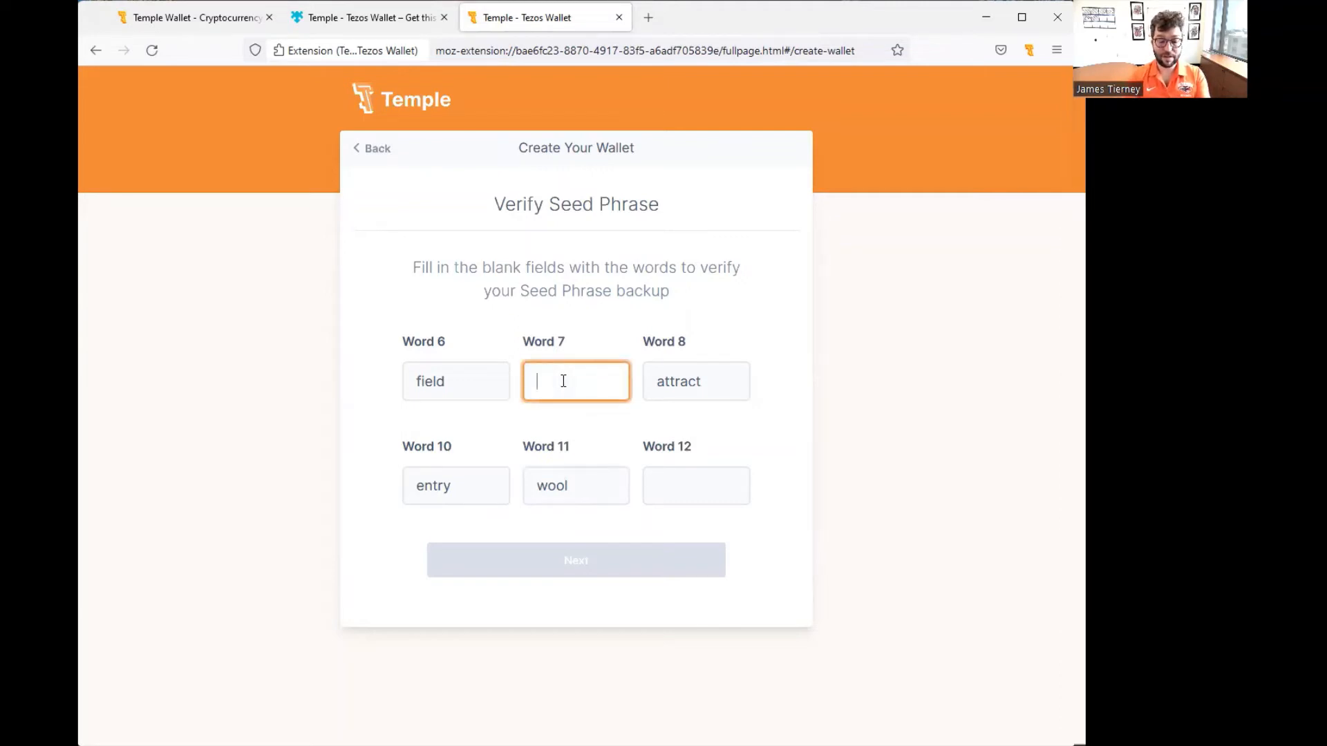
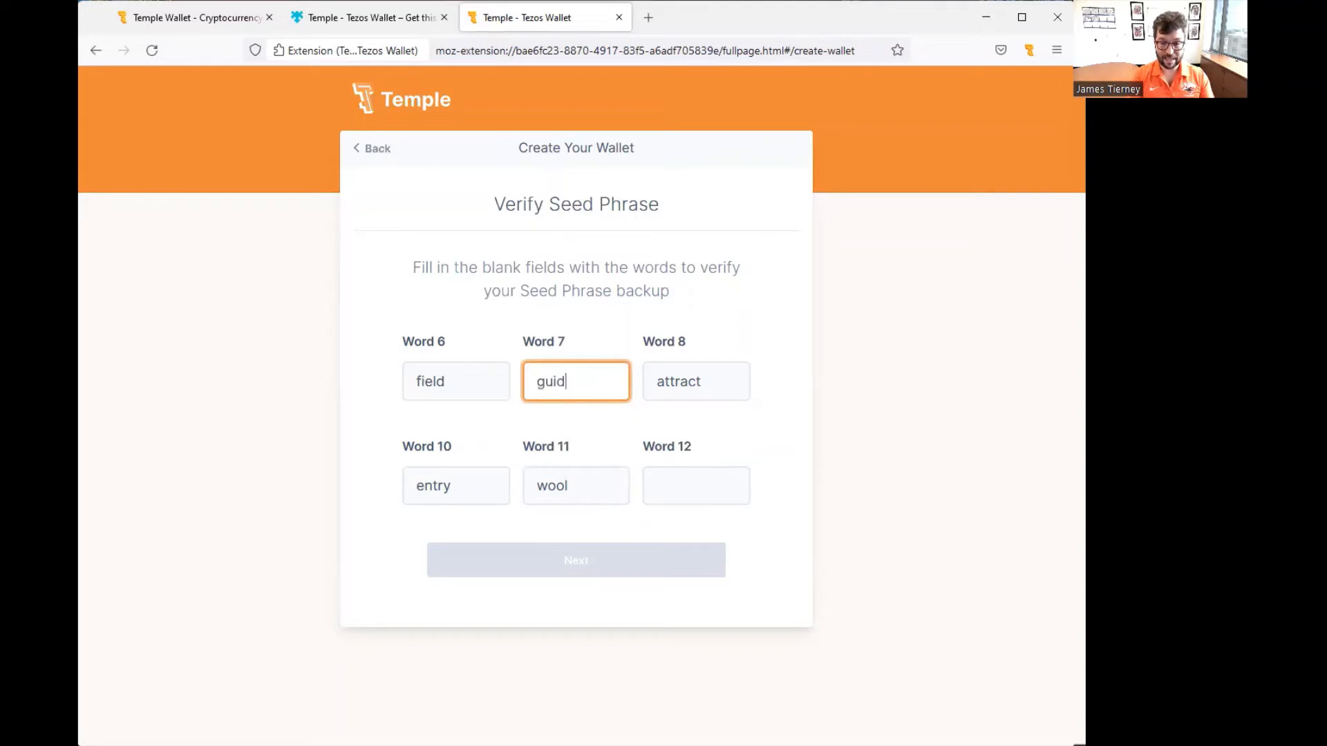
pyautogui.click(711, 492)
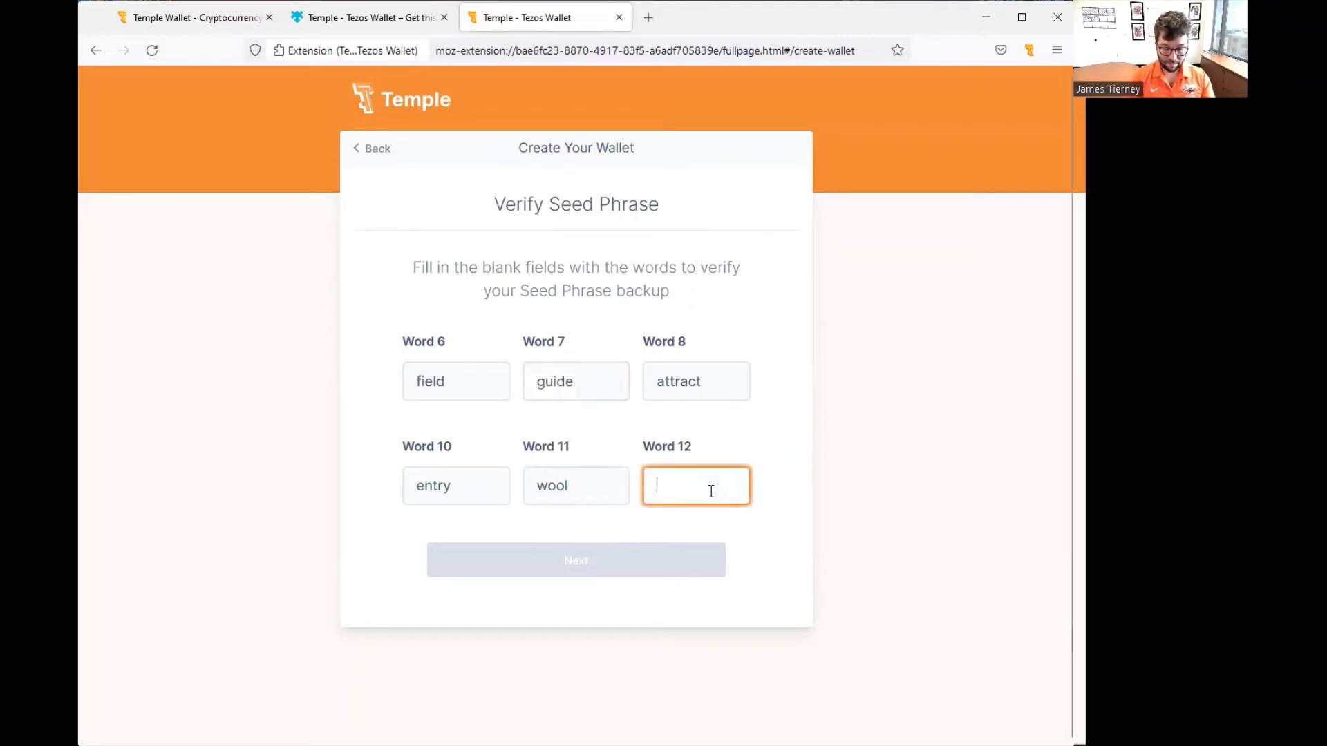
pyautogui.write('obtain')
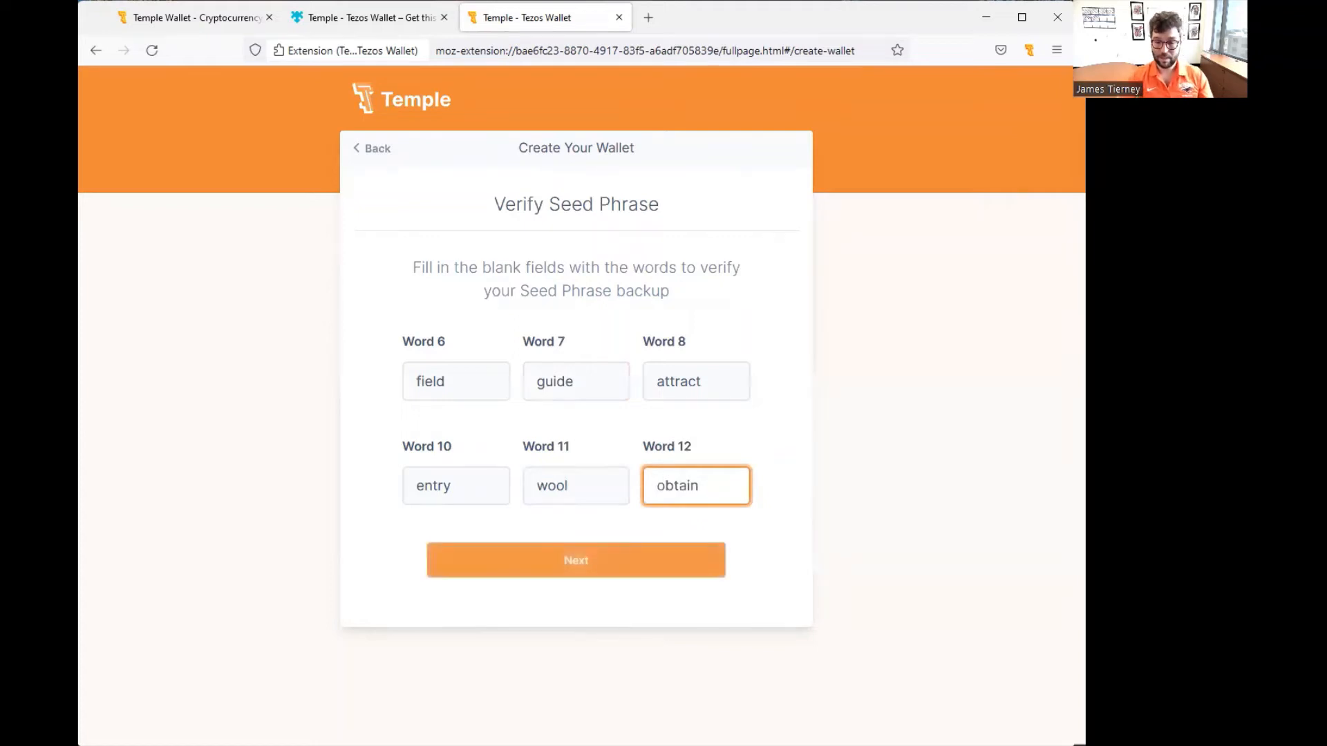
pyautogui.click(630, 576)
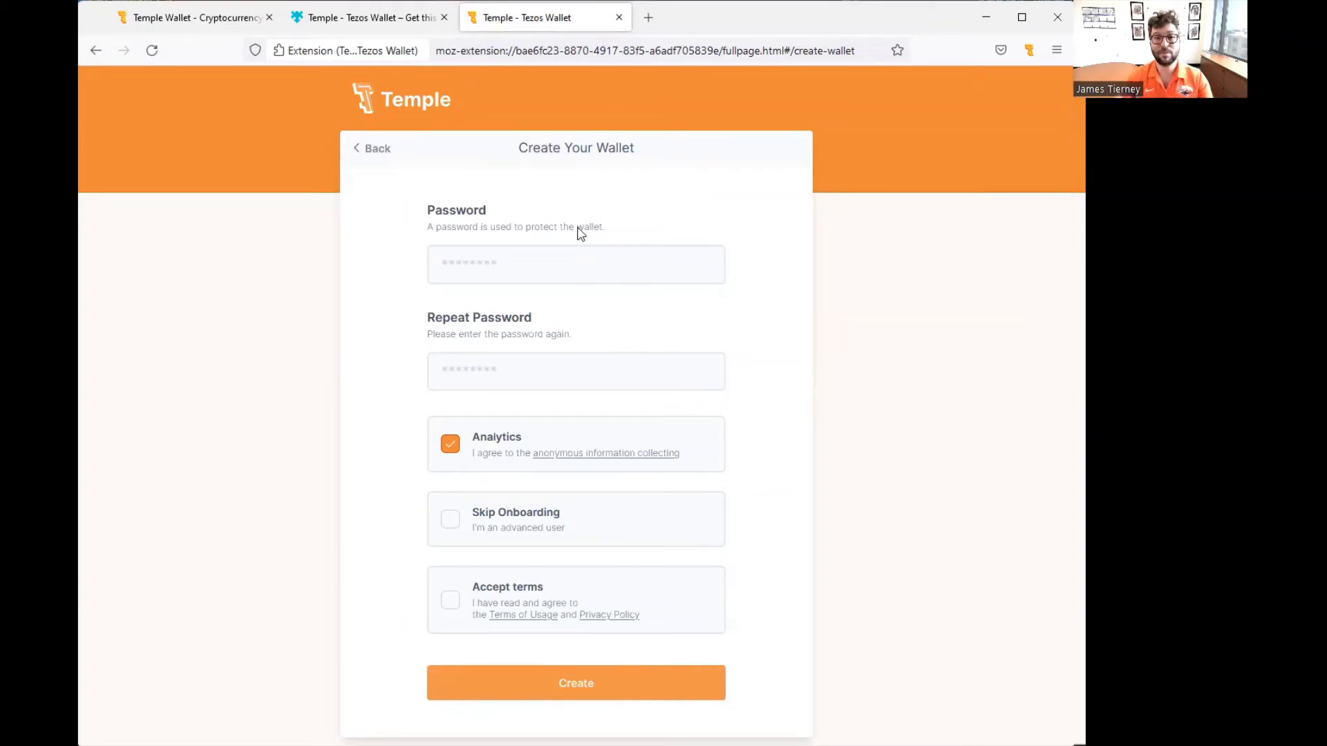
# Step: Enter a wallet password meeting all requirements and show it in plain text to check it
pyautogui.click(555, 266)
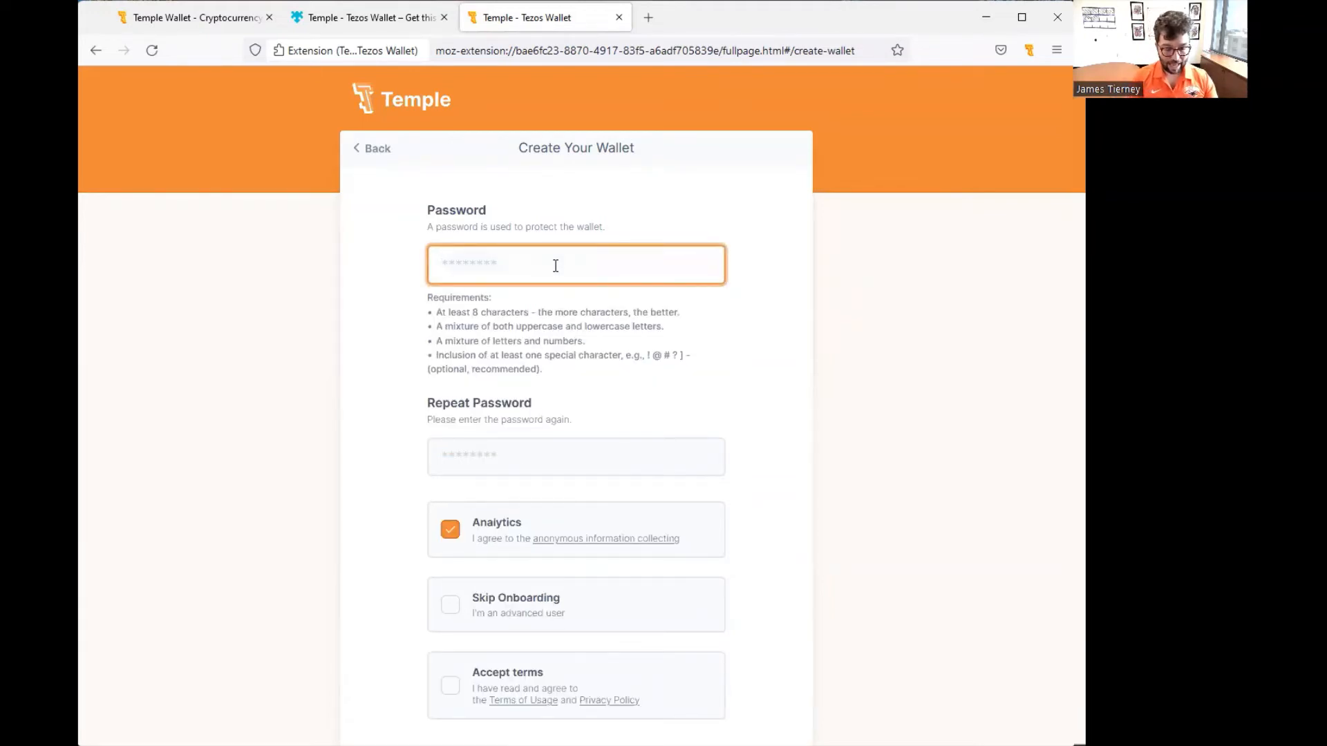
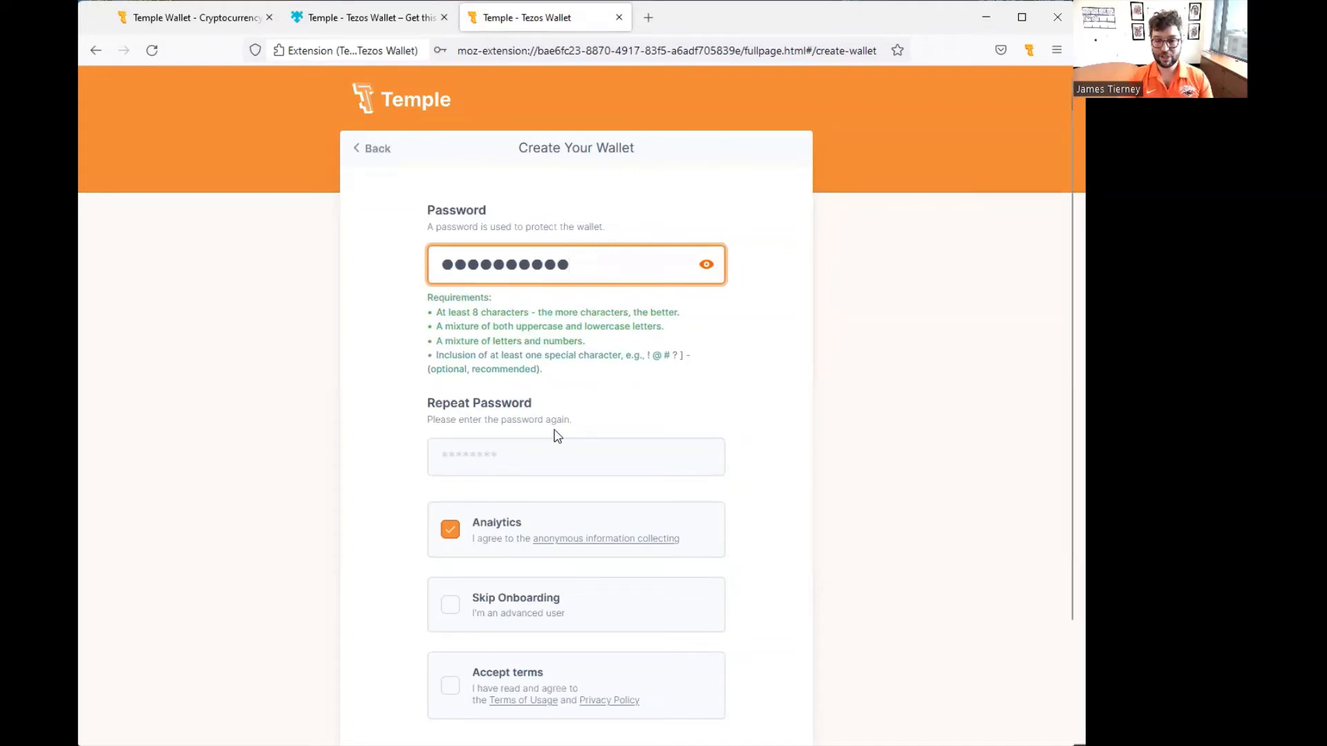
pyautogui.click(707, 265)
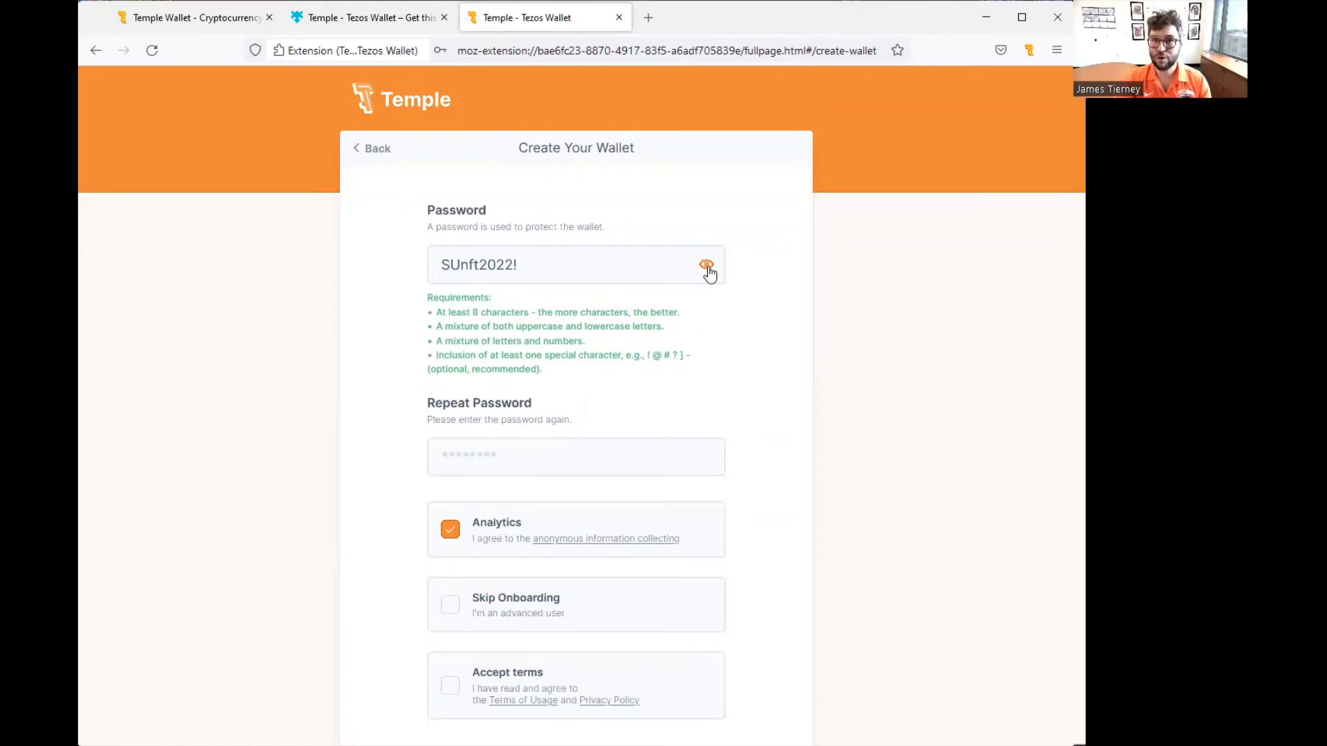
pyautogui.click(520, 459)
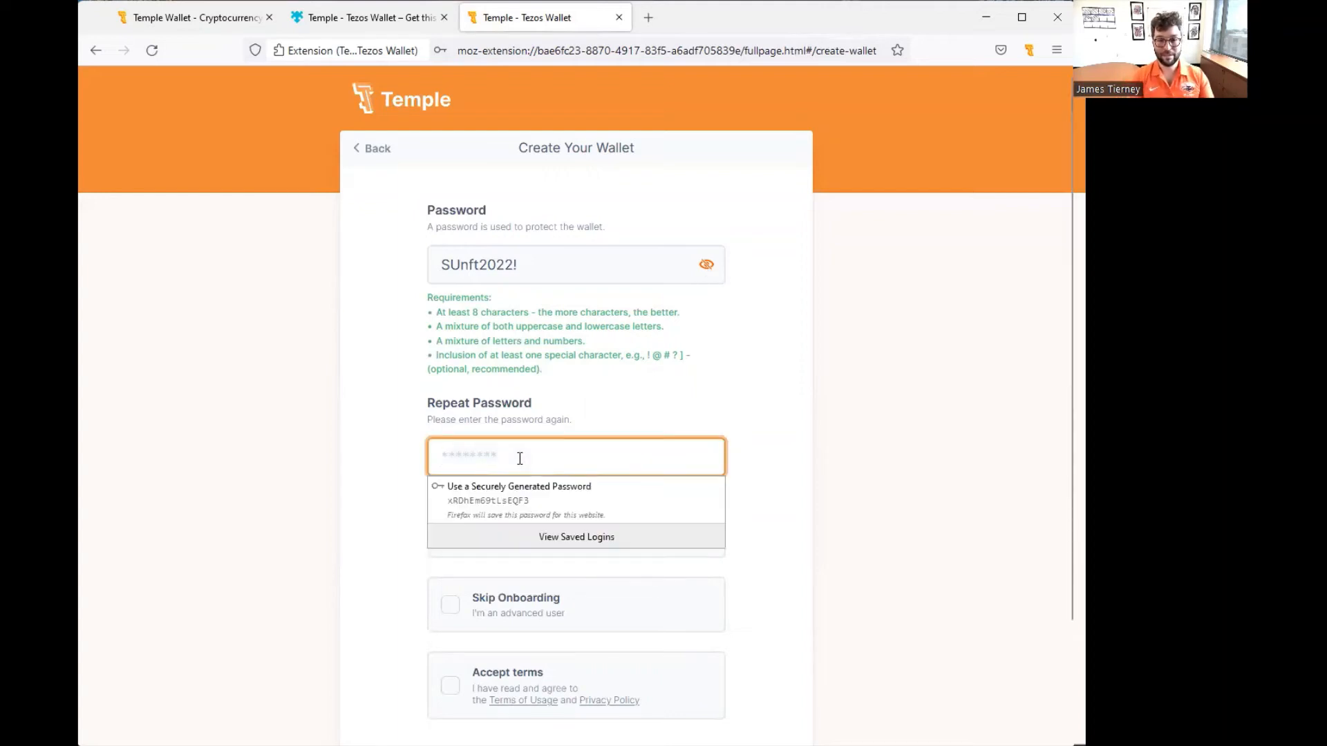
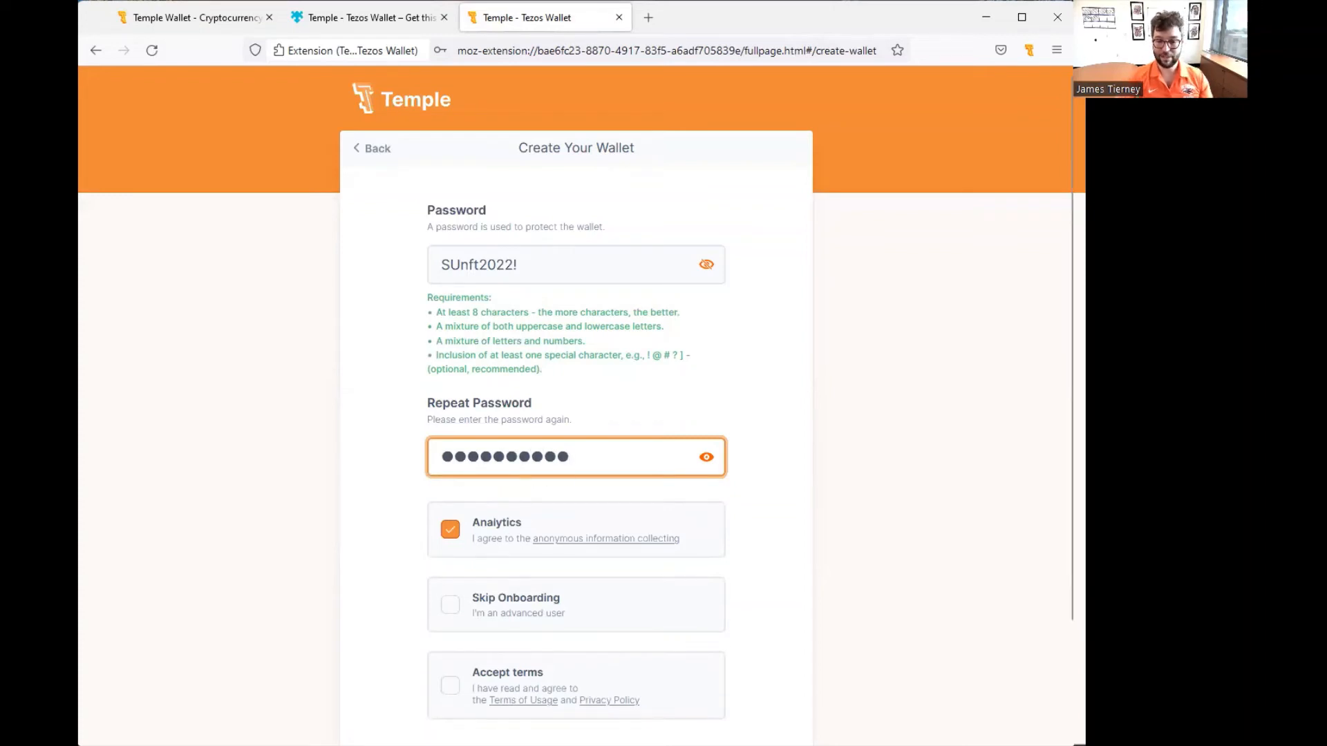
# Step: Type the password again in Repeat Password, check it, then mask both password fields
pyautogui.click(706, 458)
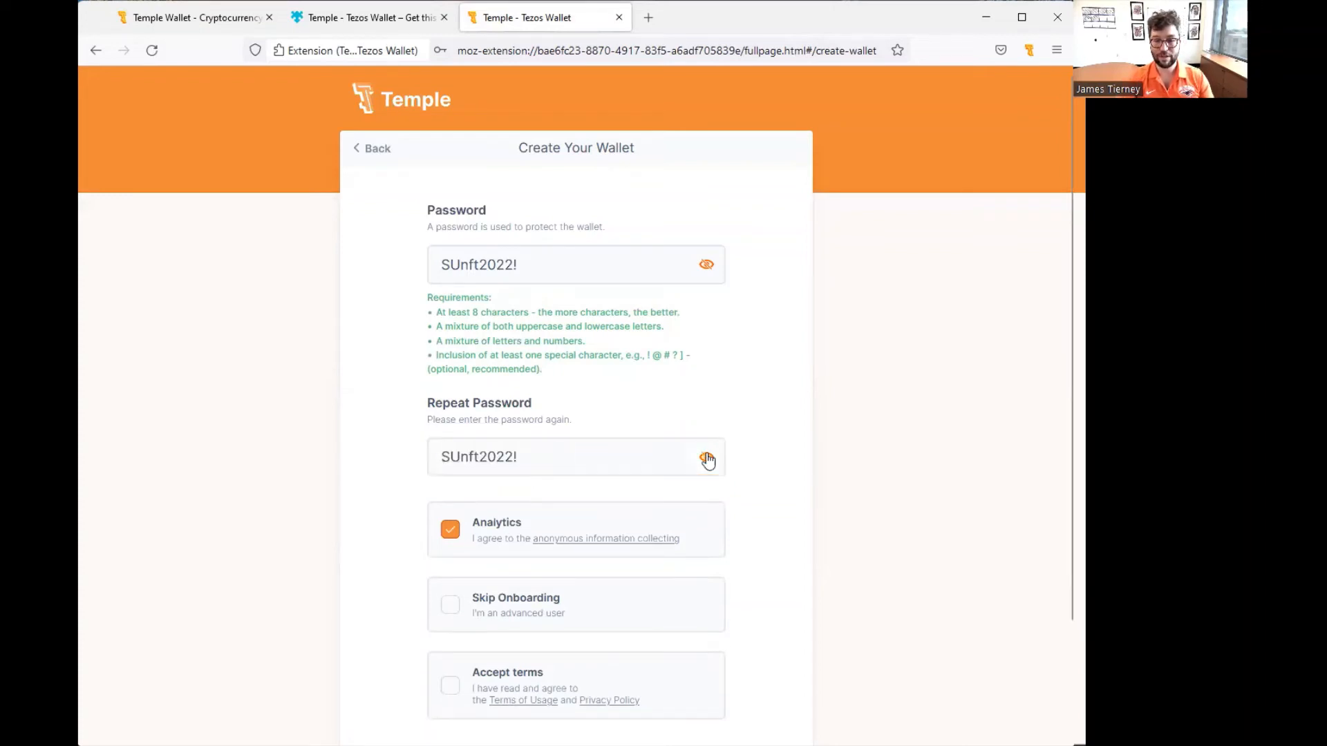
pyautogui.click(707, 458)
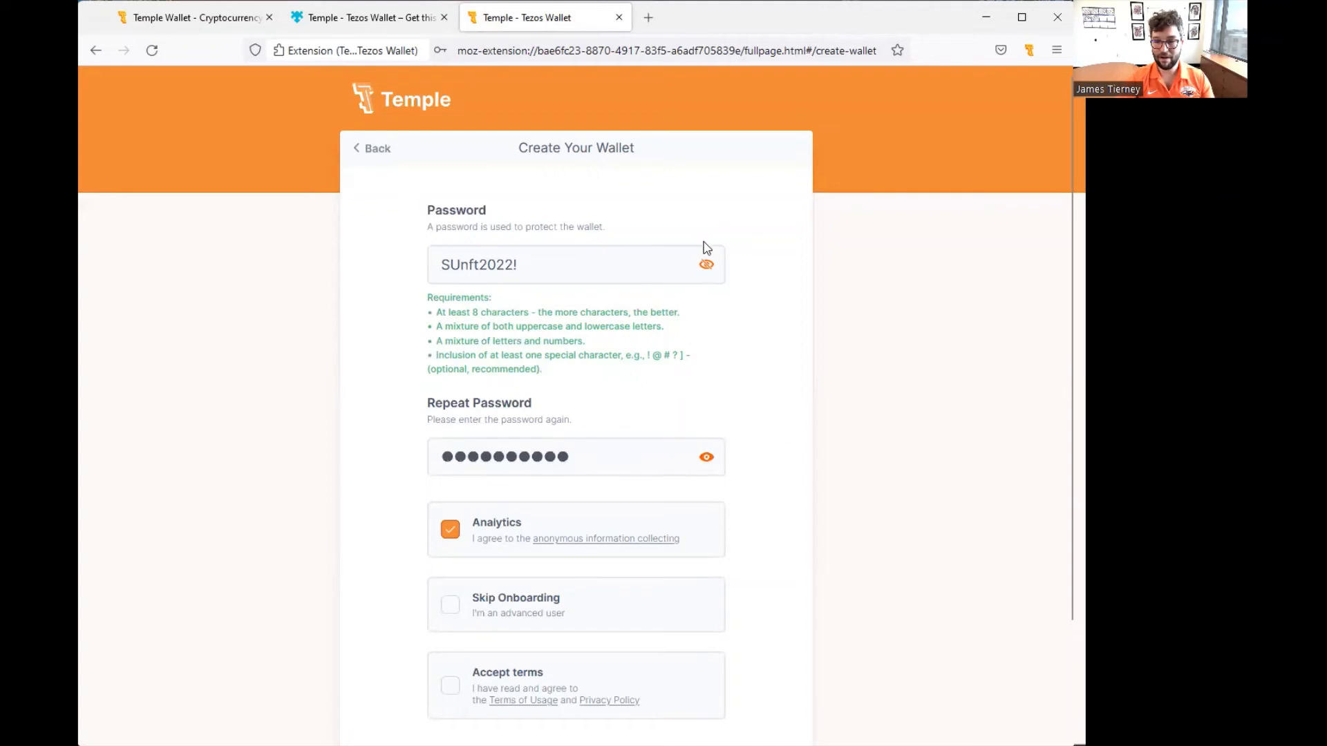
pyautogui.click(705, 264)
pyautogui.scroll(-2, 740, 384)
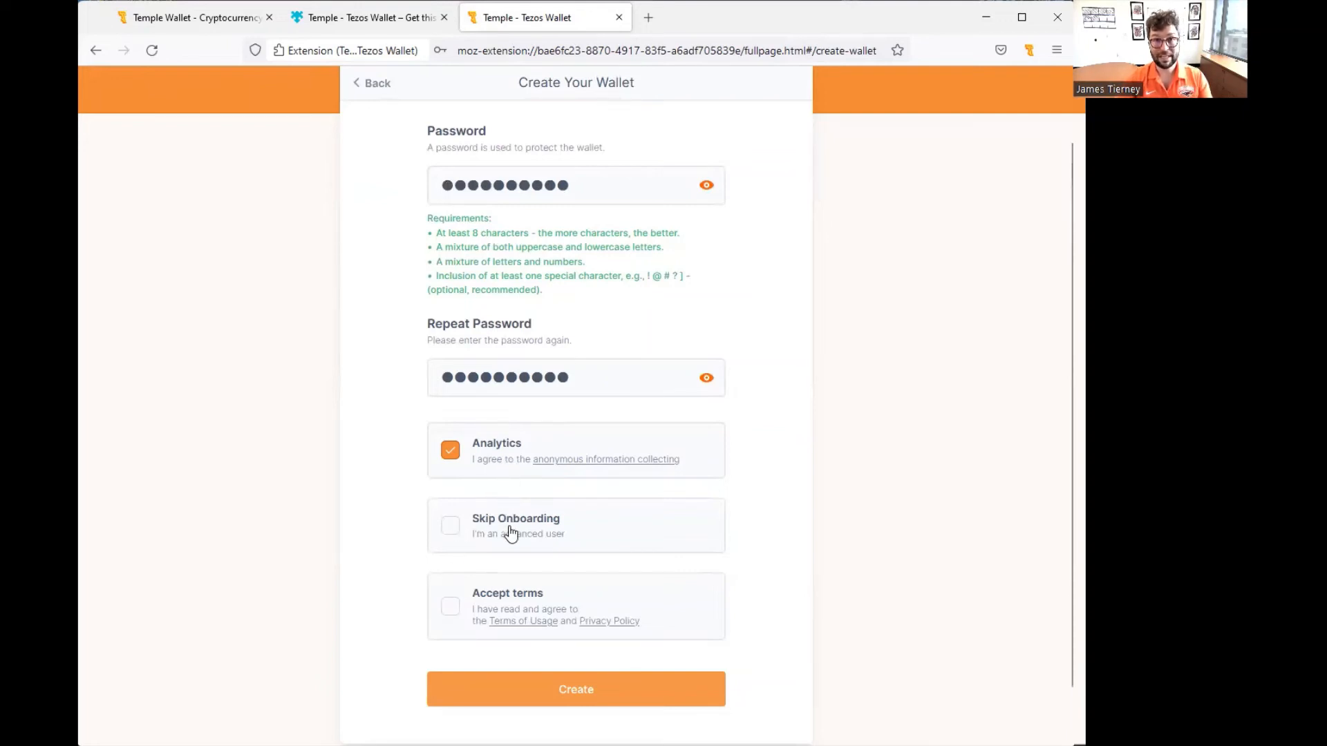
# Step: Accept the terms of usage and privacy policy and create the wallet
pyautogui.click(450, 615)
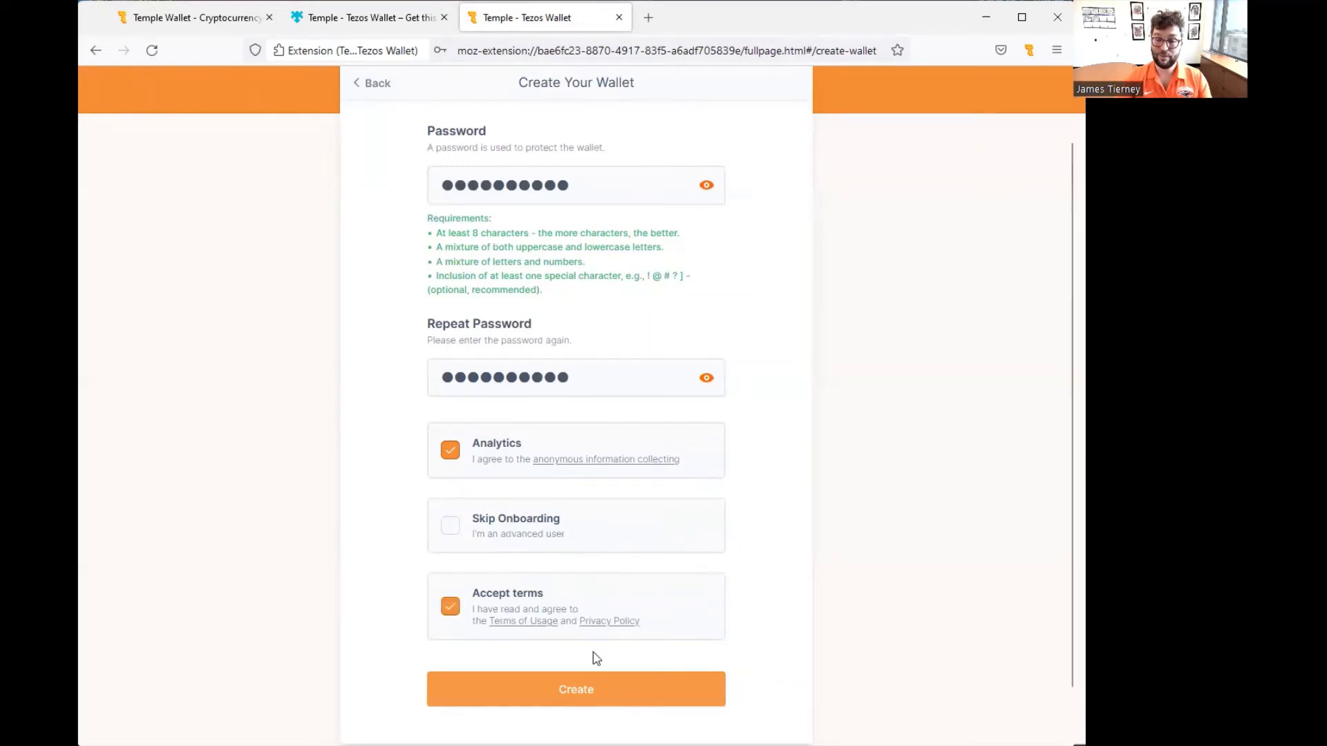
pyautogui.click(578, 701)
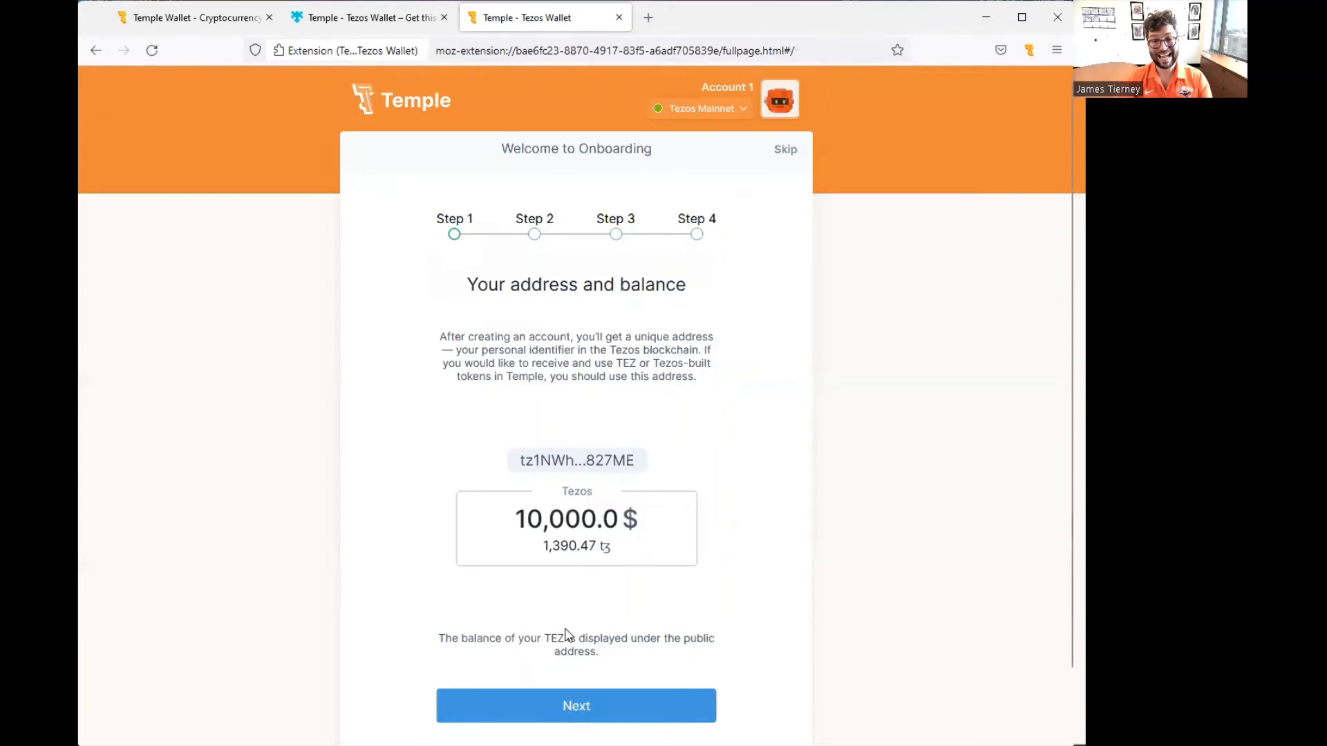
# Step: Advance the onboarding past Step 1 and Step 2, How to start
pyautogui.scroll(-2, 730, 314)
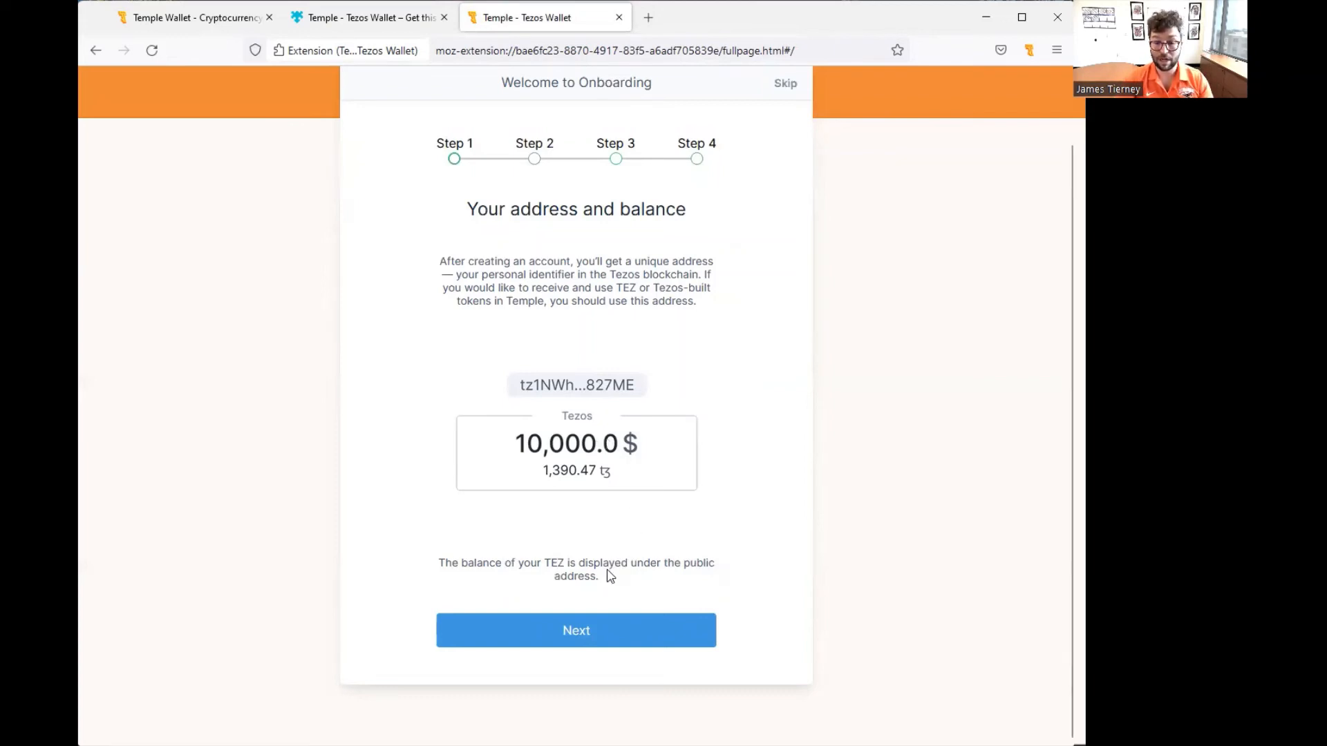
pyautogui.click(588, 637)
pyautogui.scroll(-2, 685, 352)
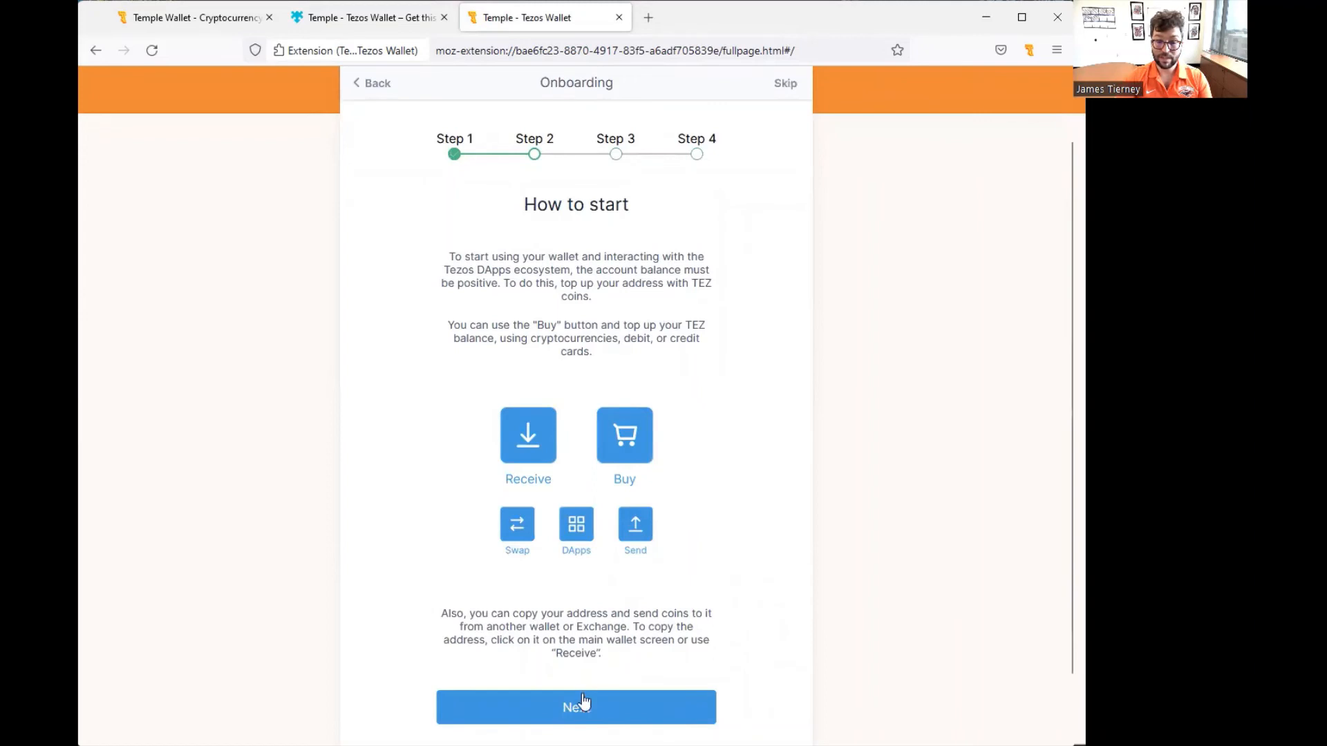
pyautogui.click(569, 718)
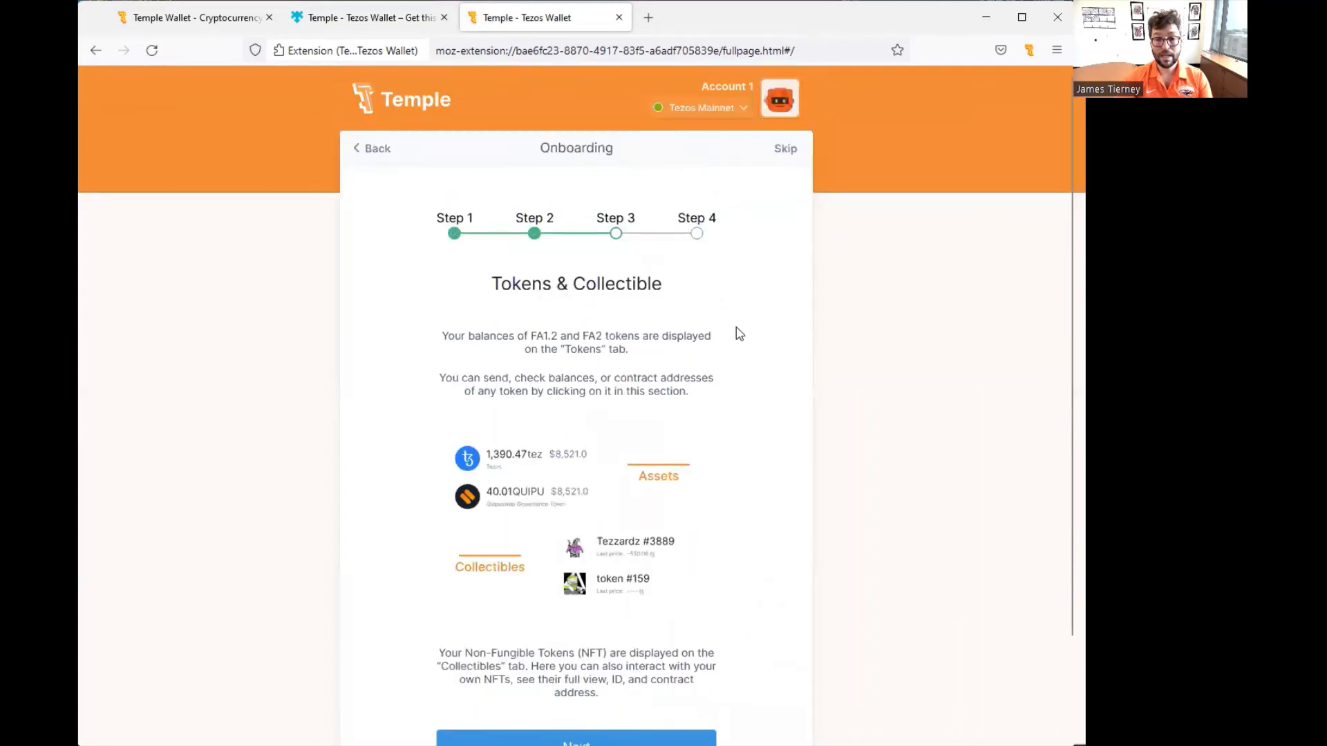
# Step: Move past onboarding Step 3 (Tokens & Collectible), then complete Step 4 (Profile & RPC) with Done!
pyautogui.scroll(-2, 739, 333)
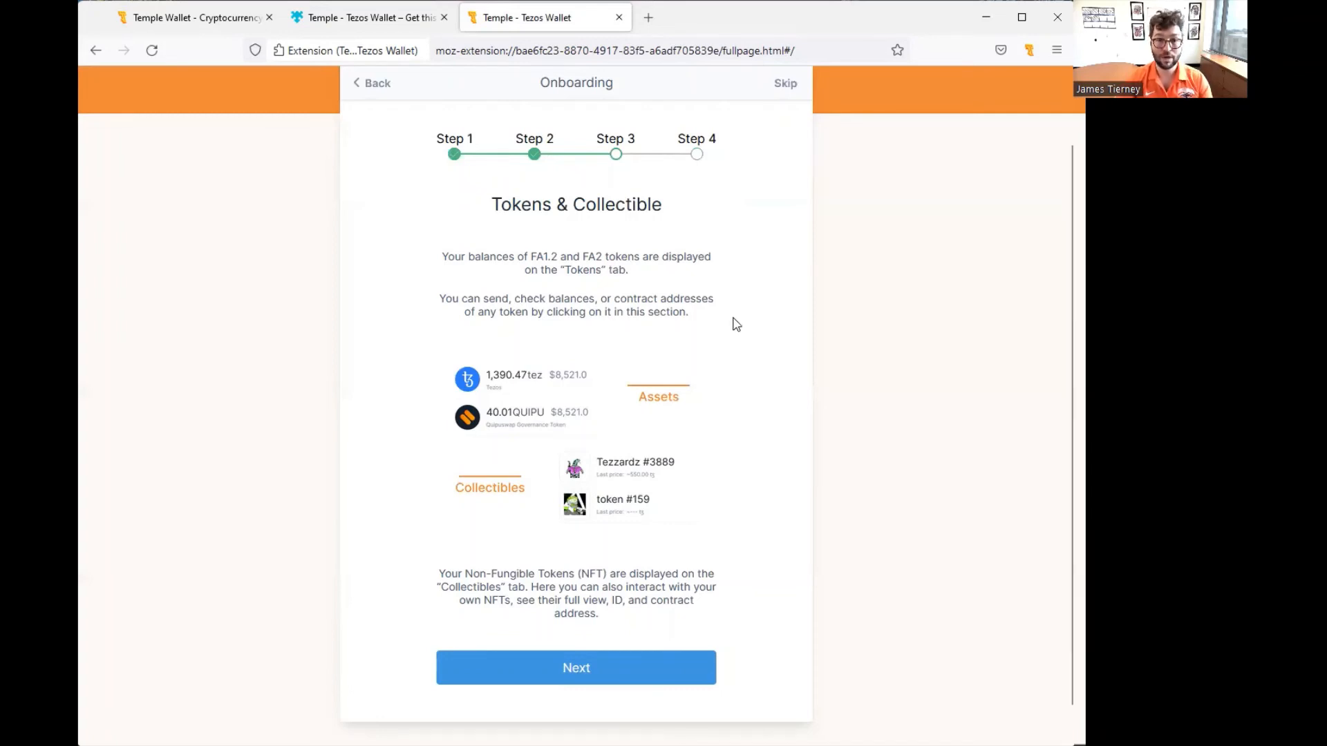
pyautogui.click(601, 669)
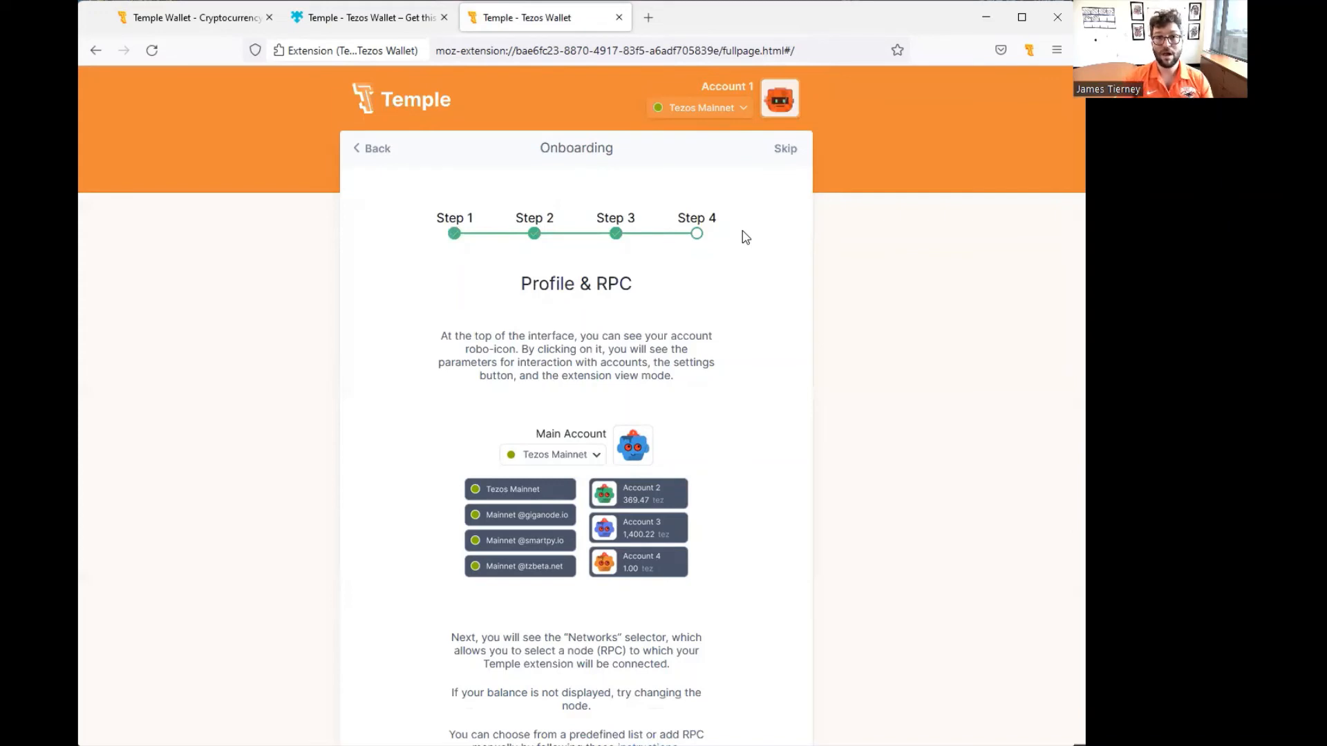
pyautogui.scroll(-2, 675, 332)
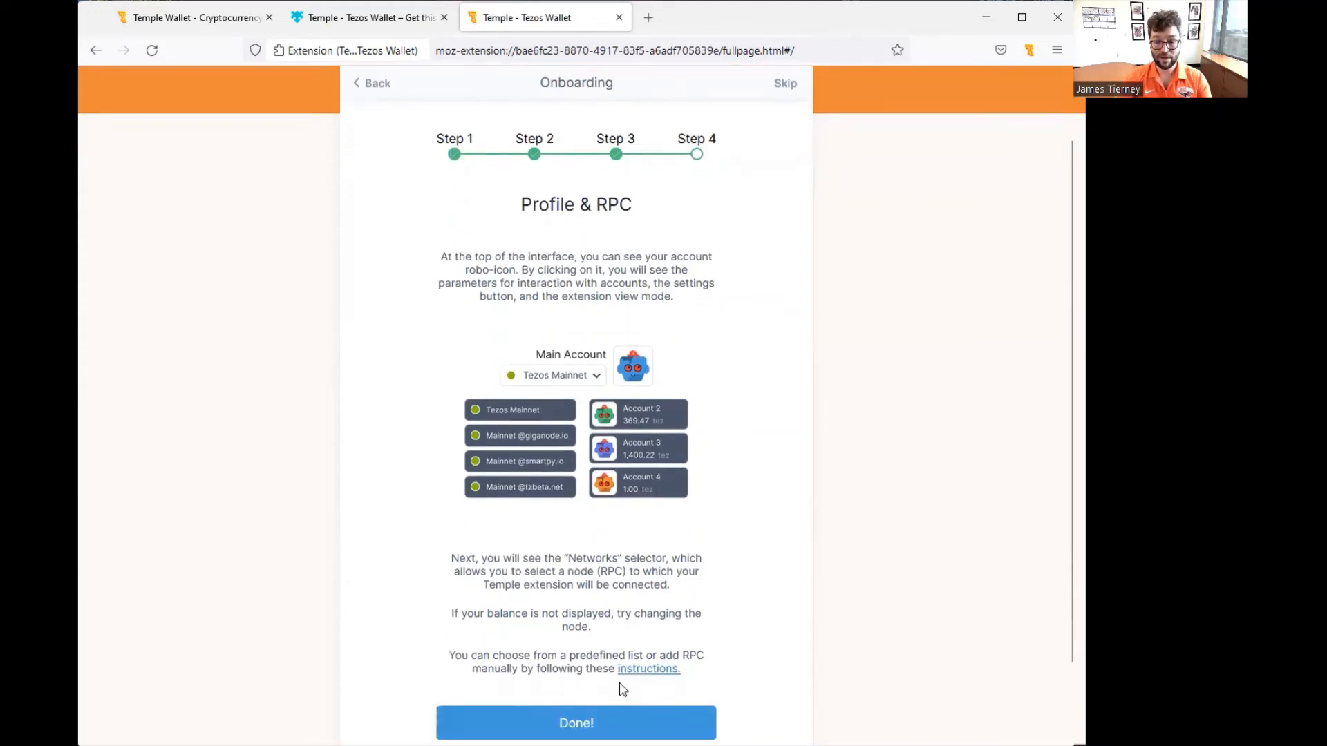
pyautogui.click(610, 723)
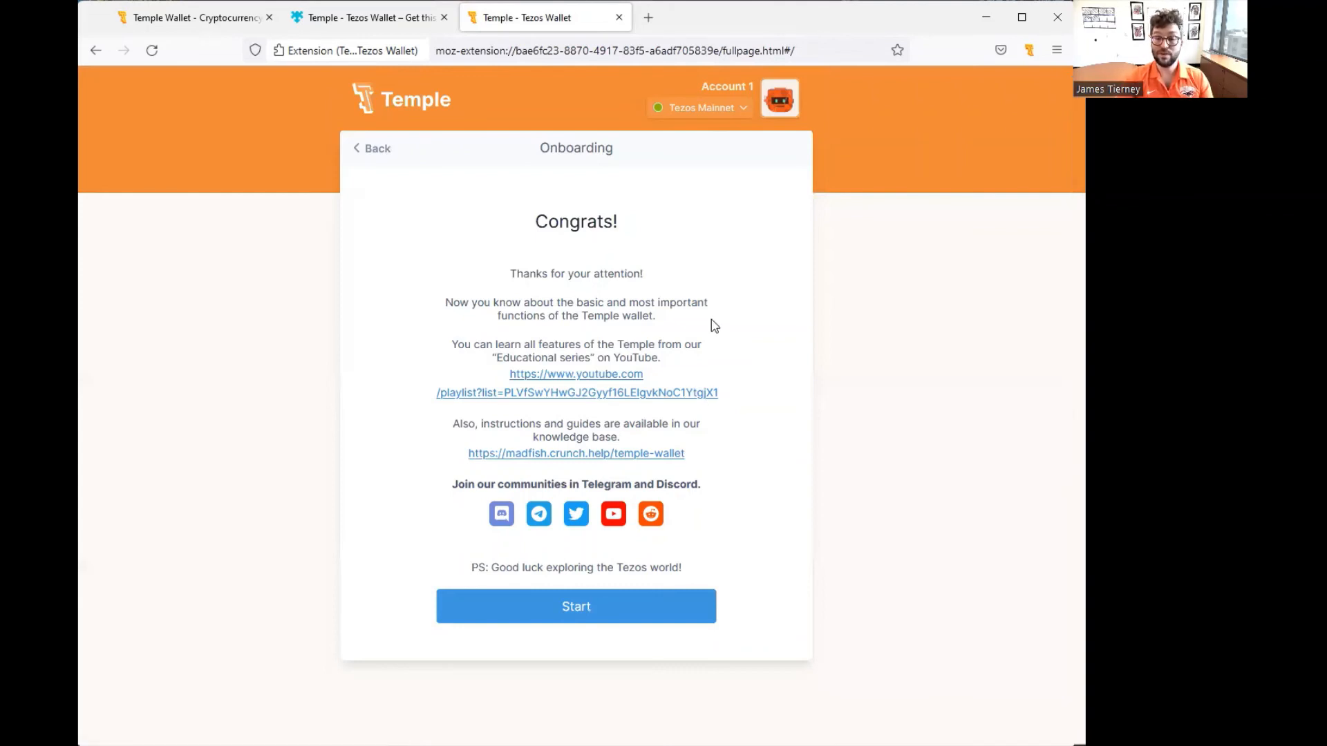
# Step: Start the wallet from the Congrats! page to reach Account 1 with its 0 TEZ balance
pyautogui.click(568, 613)
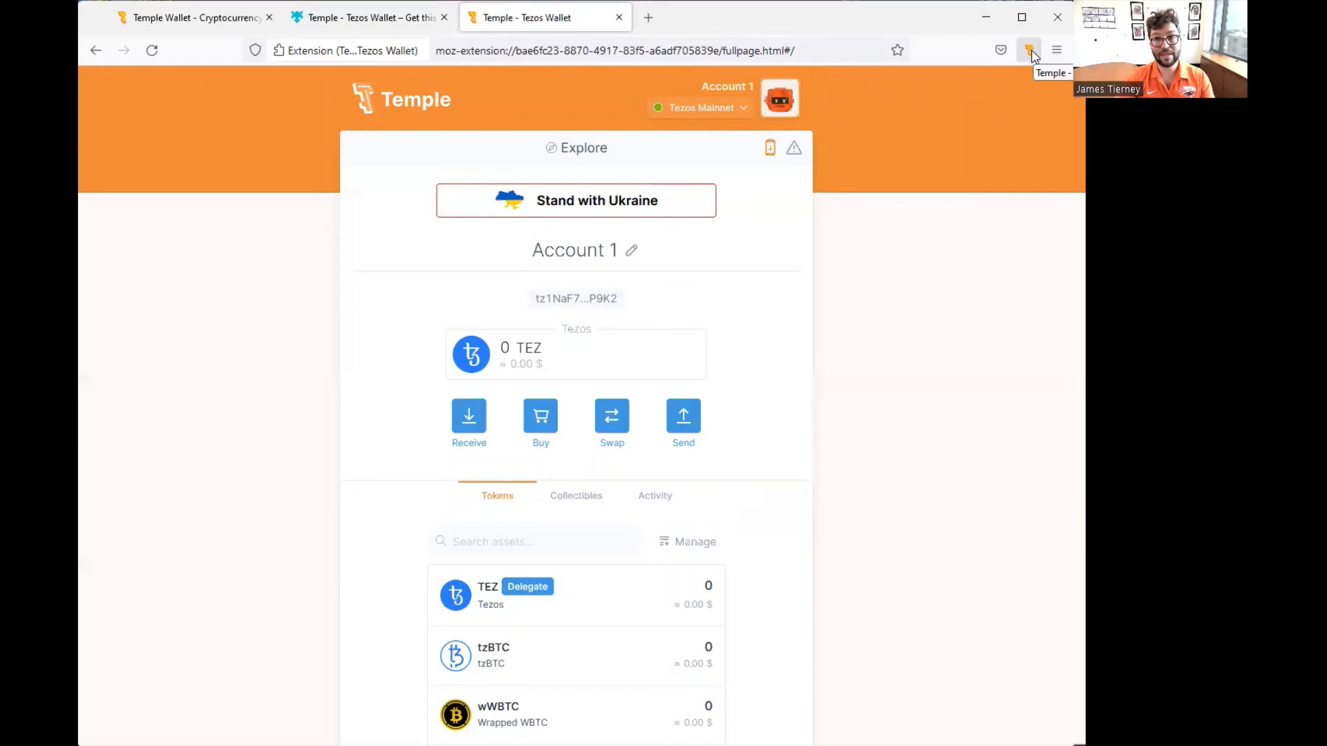
# Step: Open the Temple extension popup from the Firefox toolbar, showing Account 1 on Tezos Mainnet
pyautogui.click(1032, 52)
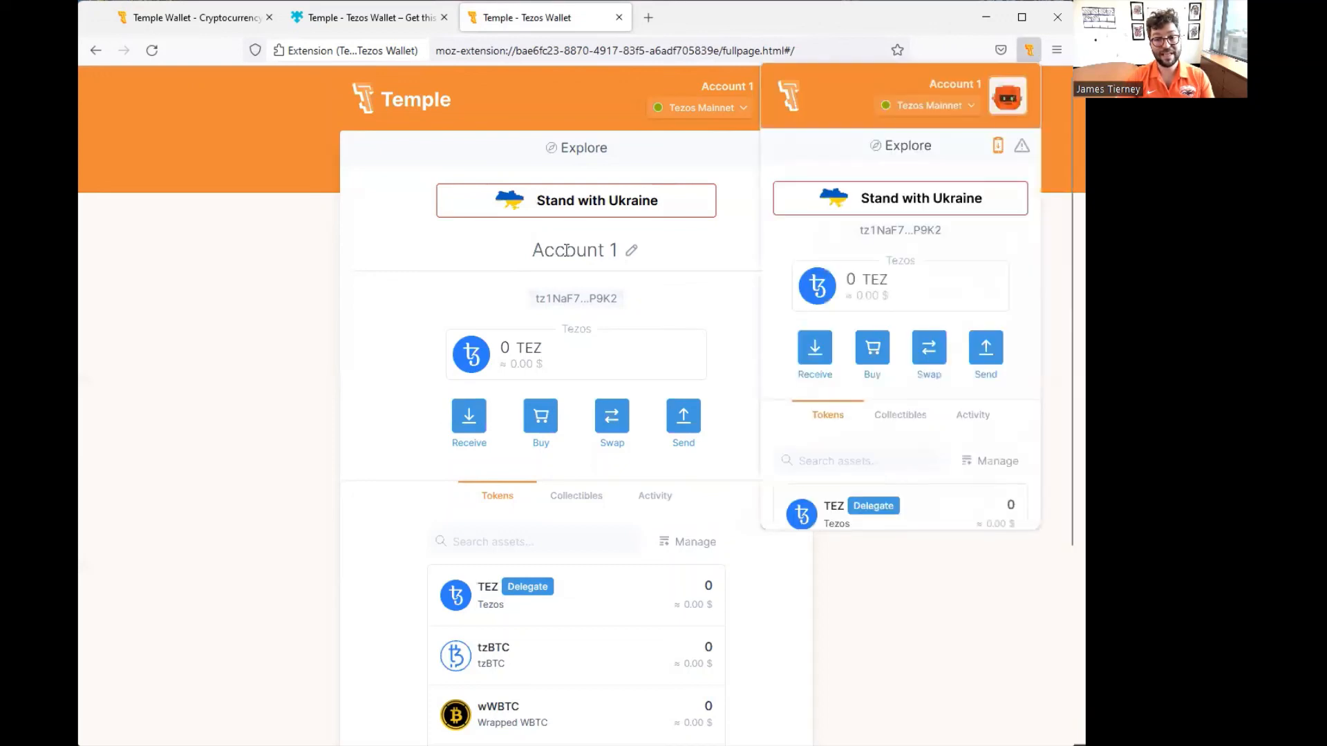